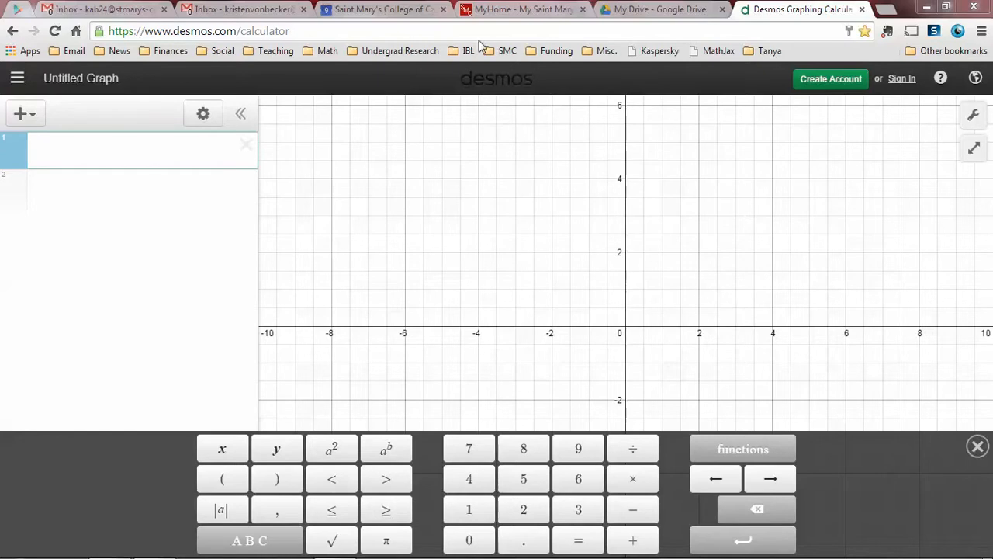
Create a Desmos account by linking it to the school Google account
left_click(436, 30)
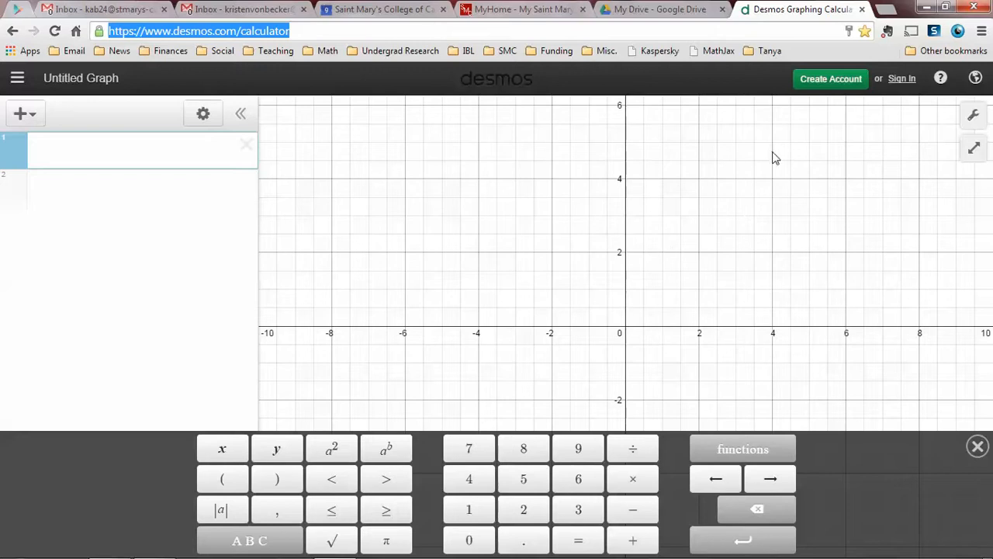
left_click(823, 84)
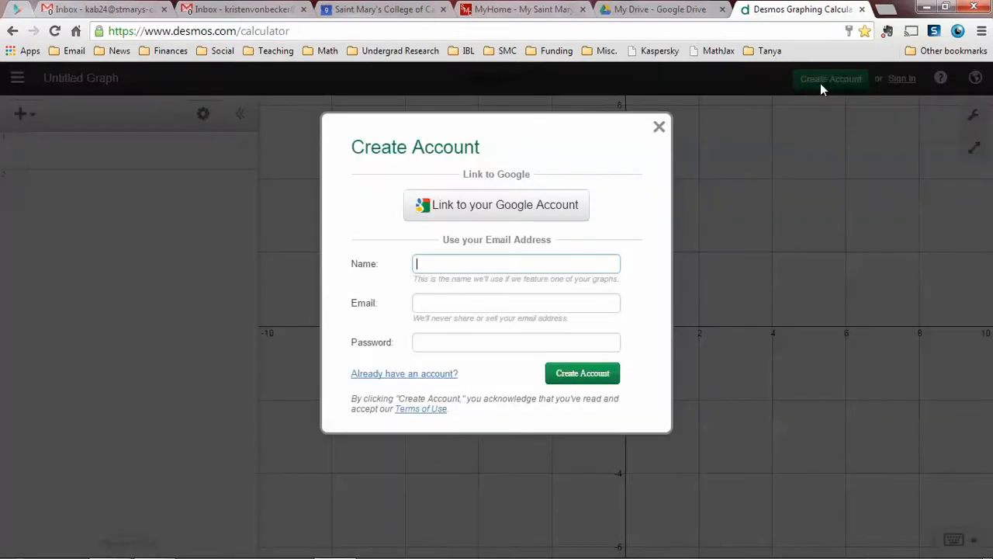
left_click(550, 207)
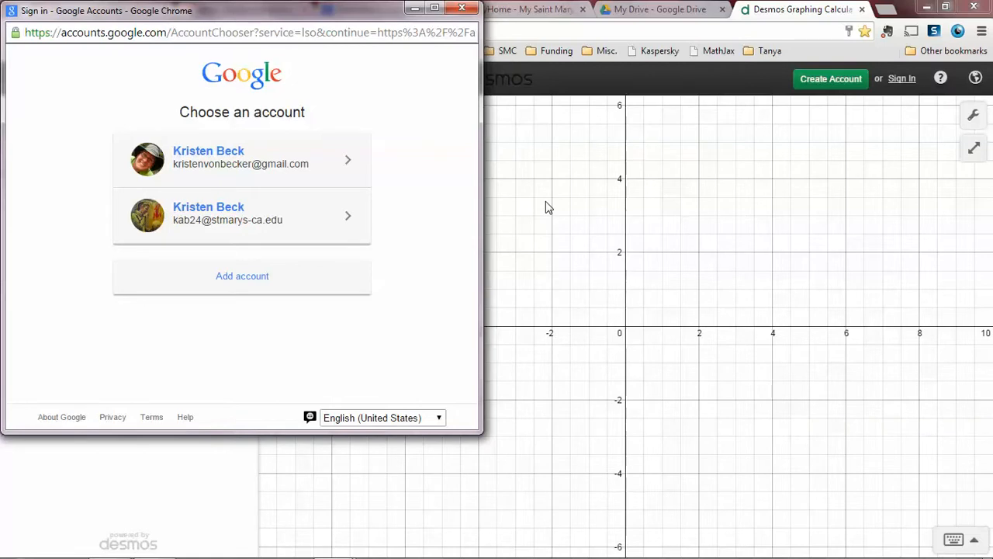
left_click(284, 212)
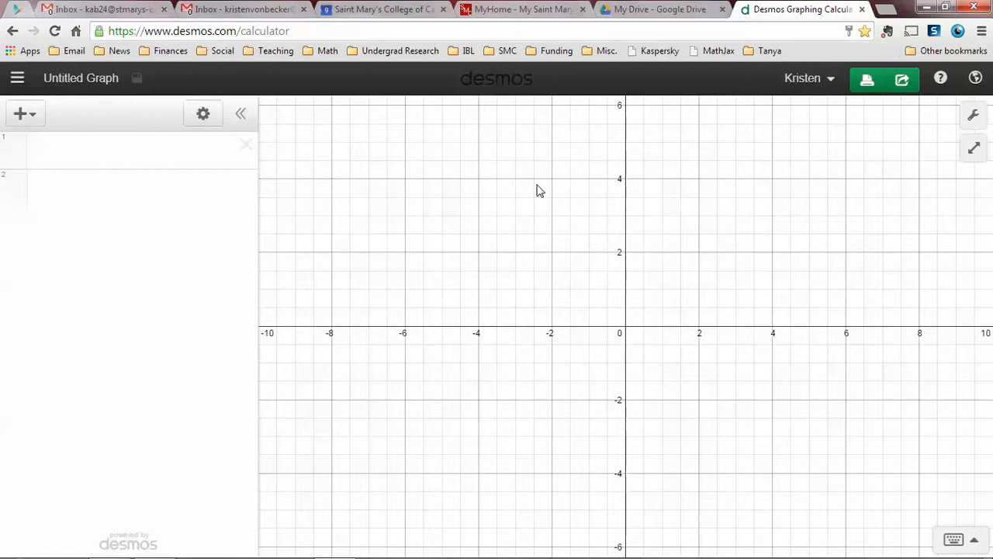
Graph the three downward-opening parabolas y=-3x^2, y=-2x^2 and y=-x^2 as separate expressions
left_click(175, 153)
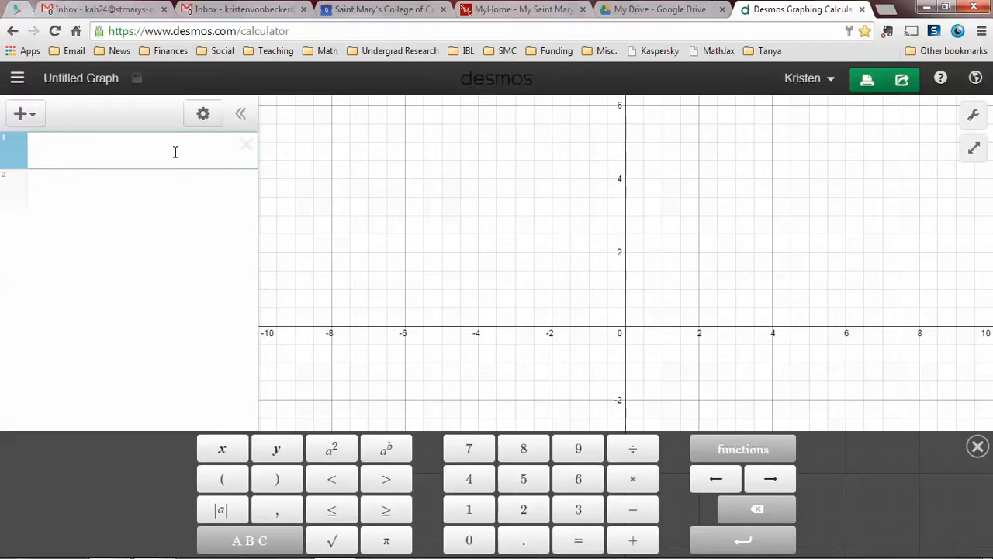
type("y=")
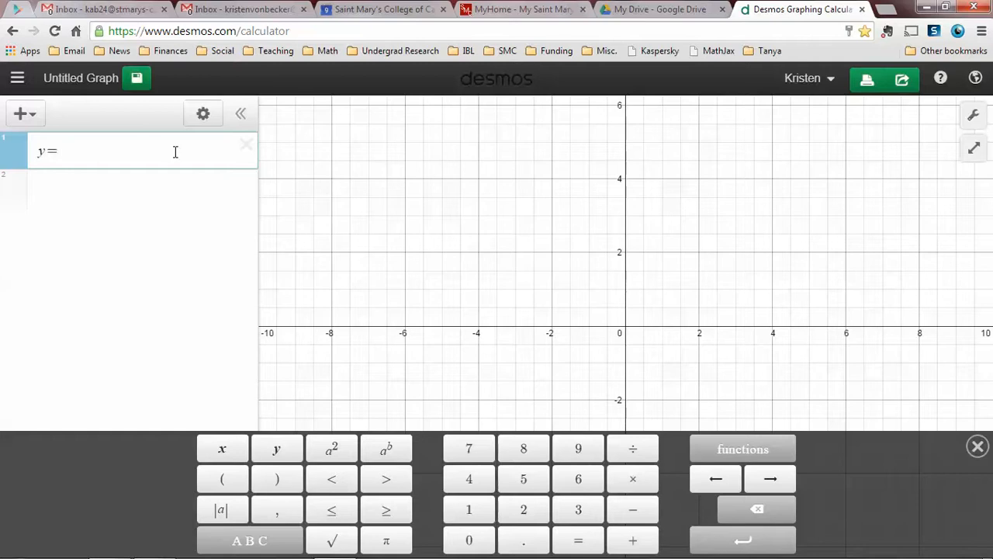
type("-3x")
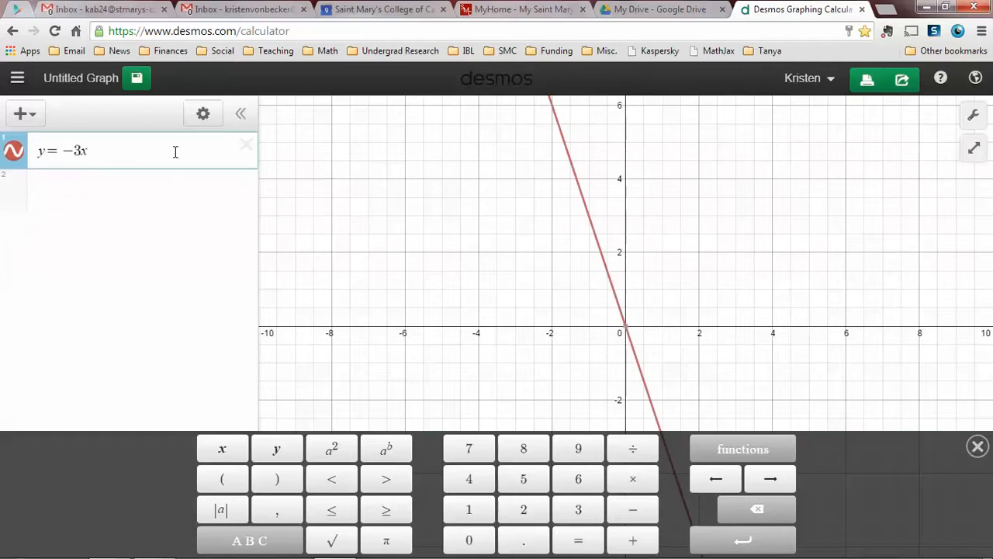
type("^2")
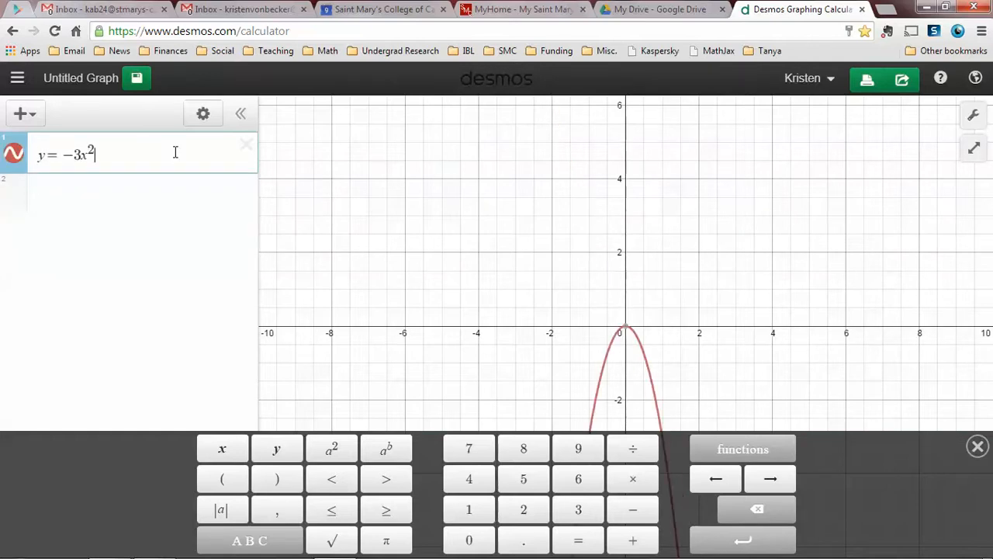
key("Return")
type("y=")
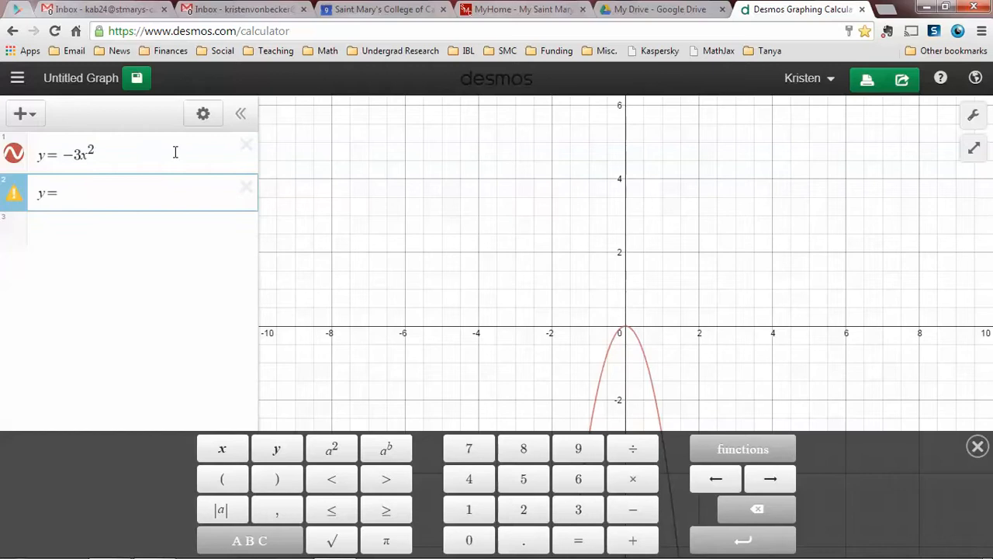
type("-2x^2")
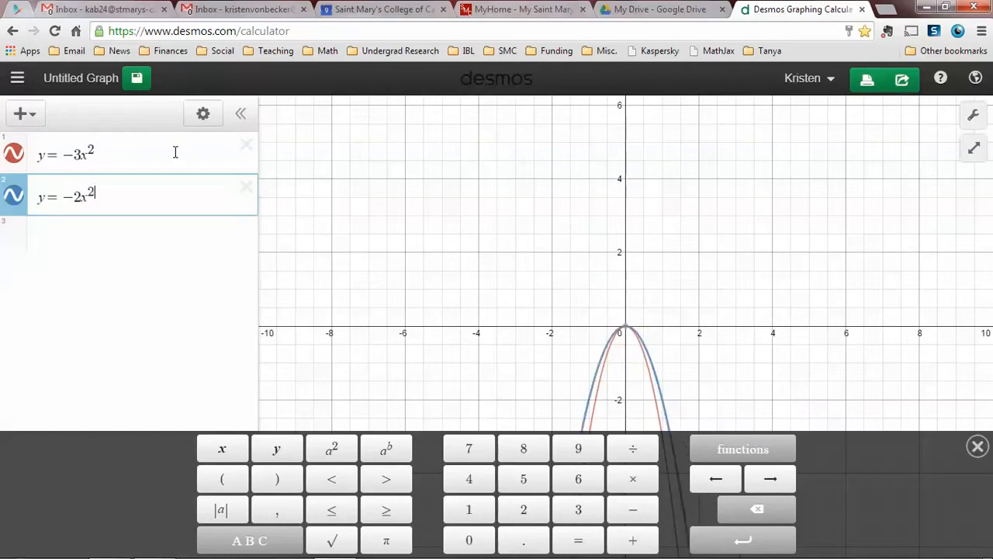
key("Return")
type("y=-")
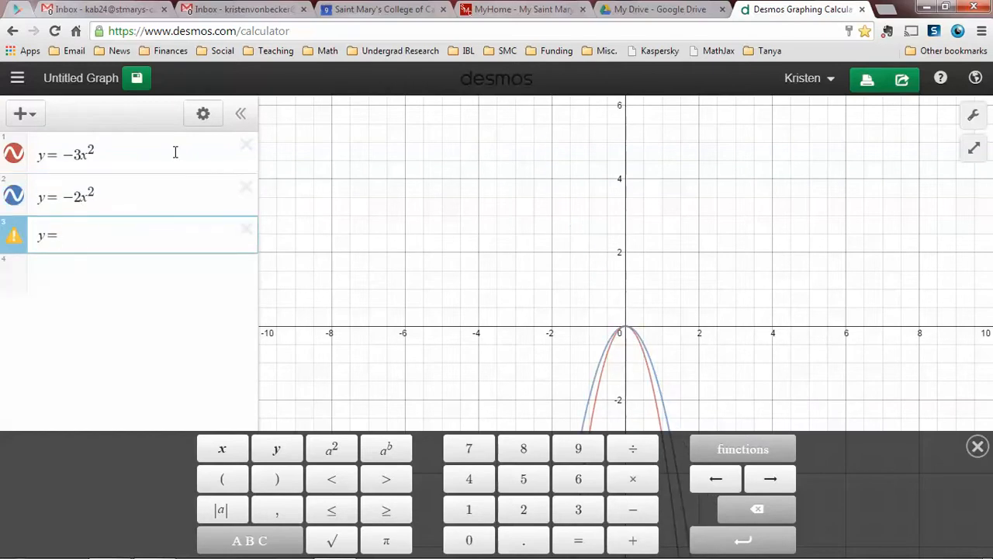
type("x^2")
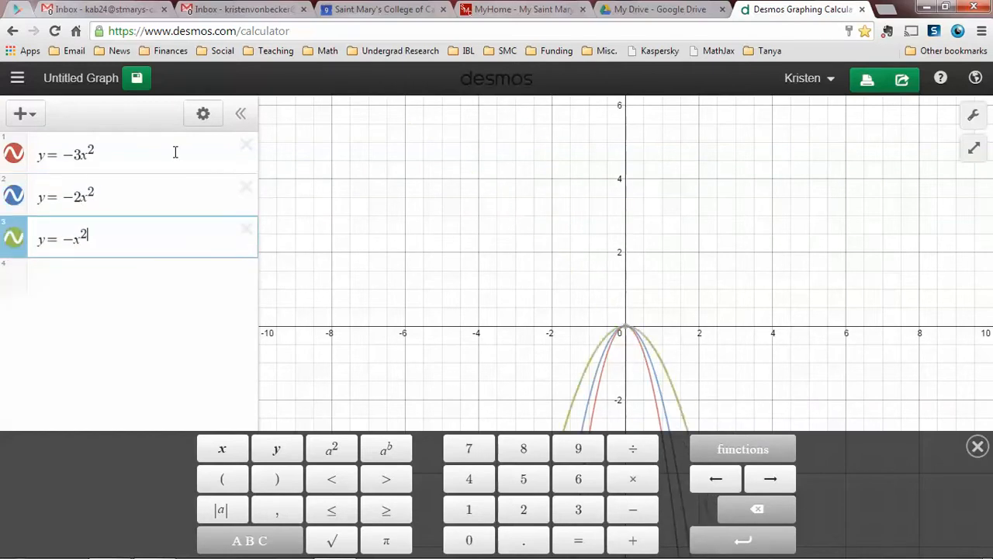
Add the three upward-opening parabolas y=x^2, y=2x^2 and y=3x^2 as separate expressions, and leave expression editing
key("Return")
type("y=x")
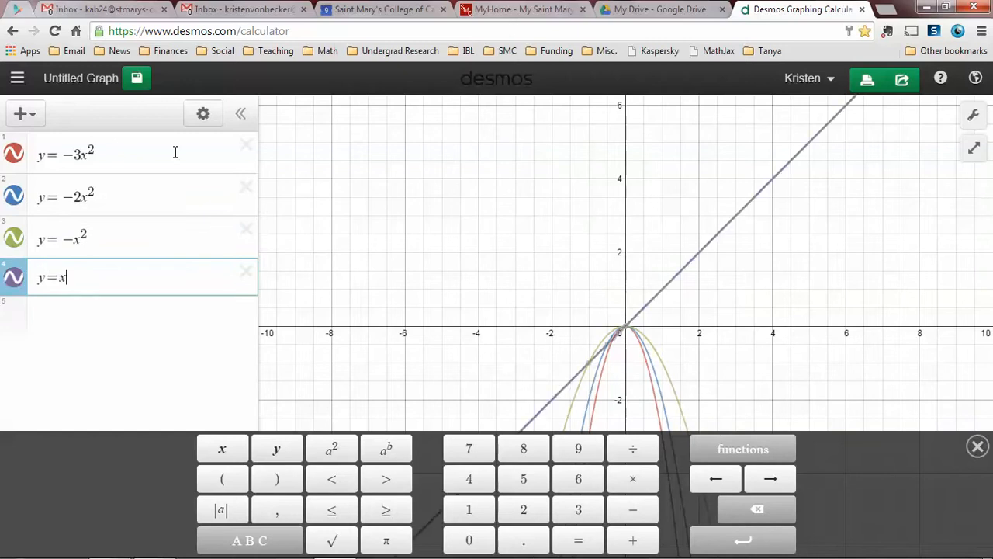
type("^2")
key("Return")
type("y=")
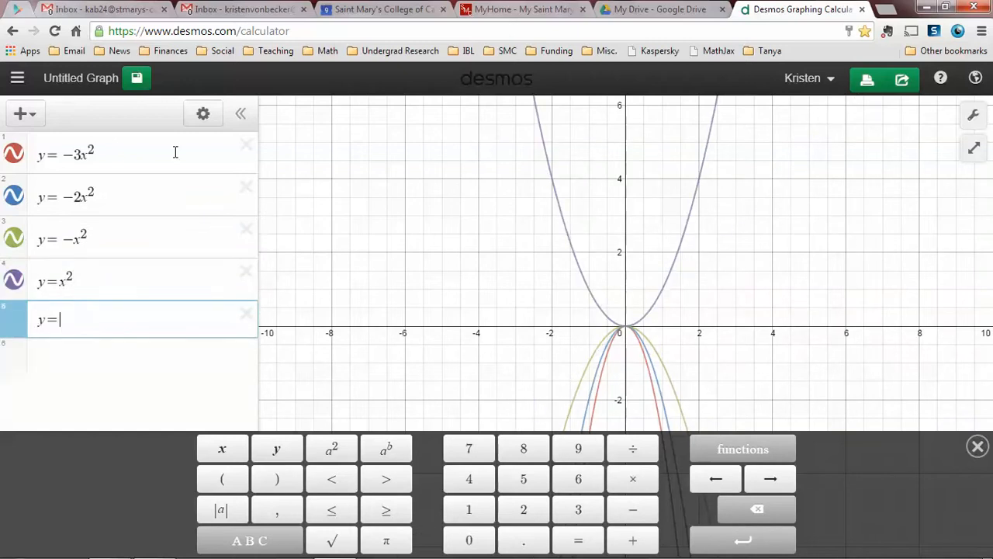
type("2x")
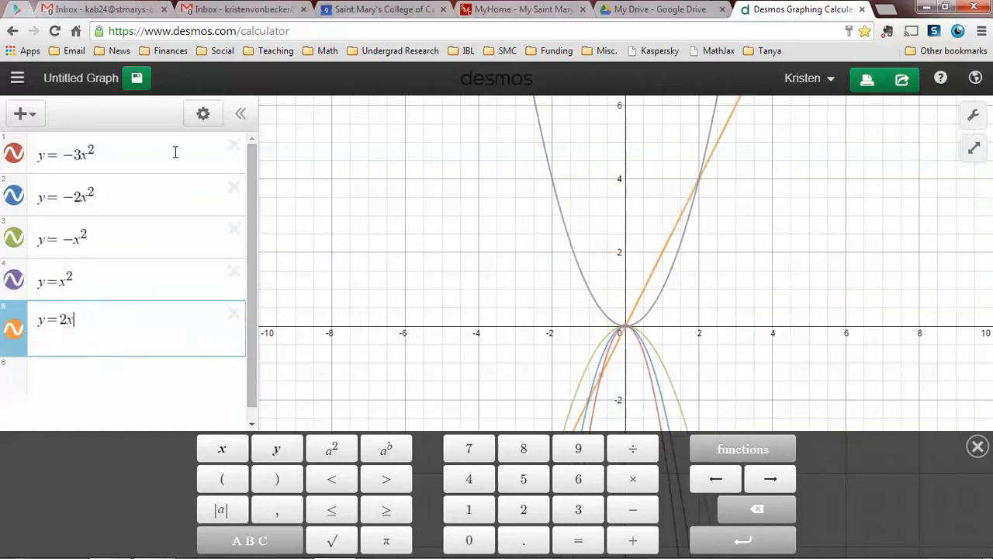
type("^2")
key("Return")
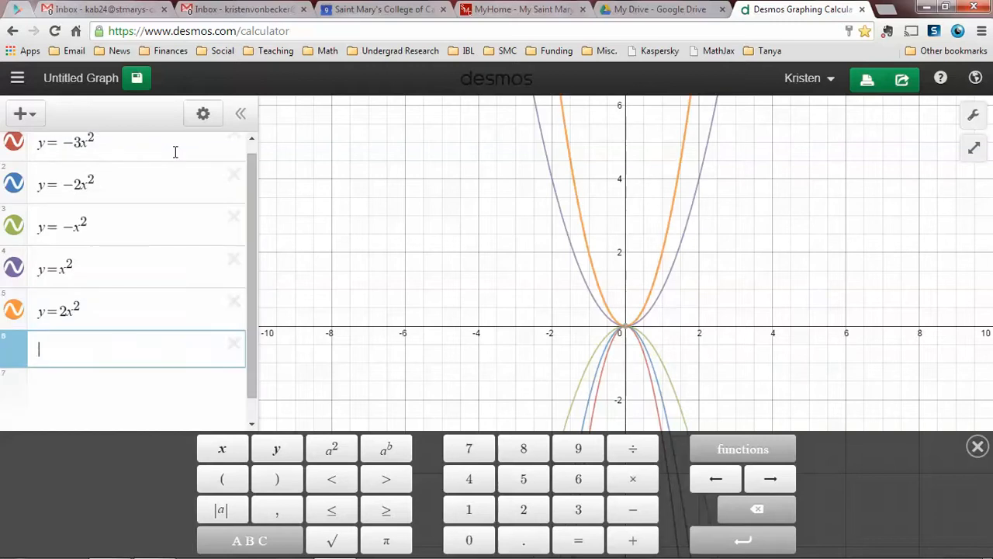
type("y=3x")
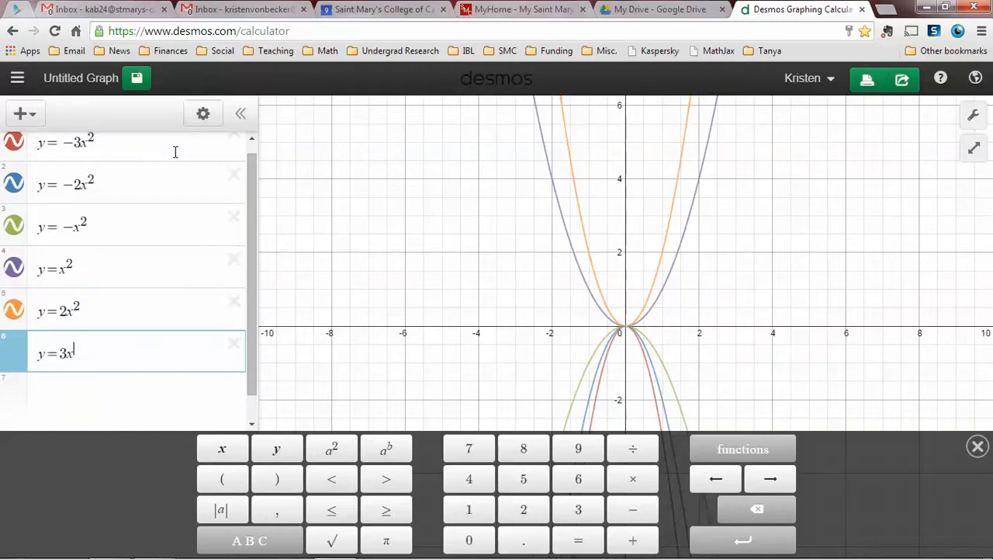
type("^2")
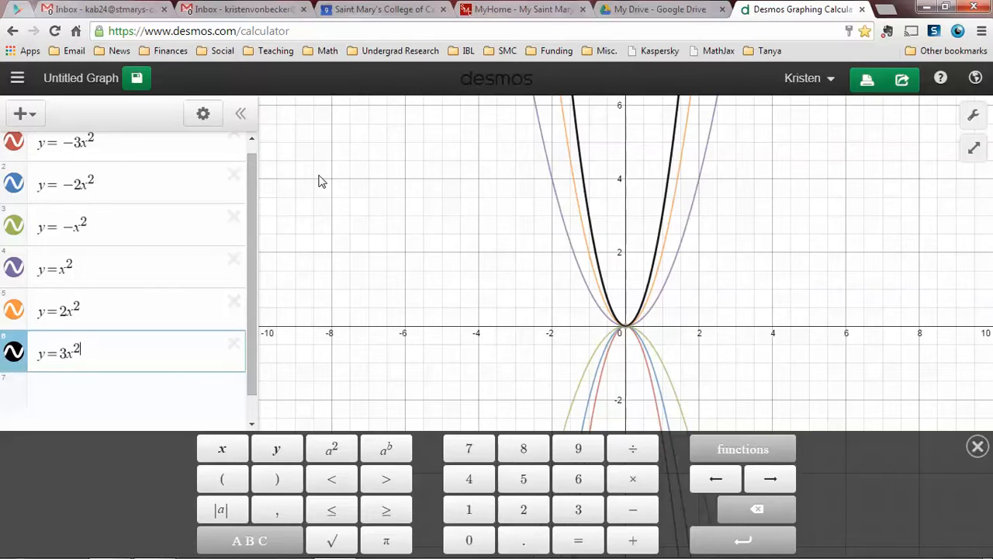
left_click(528, 261)
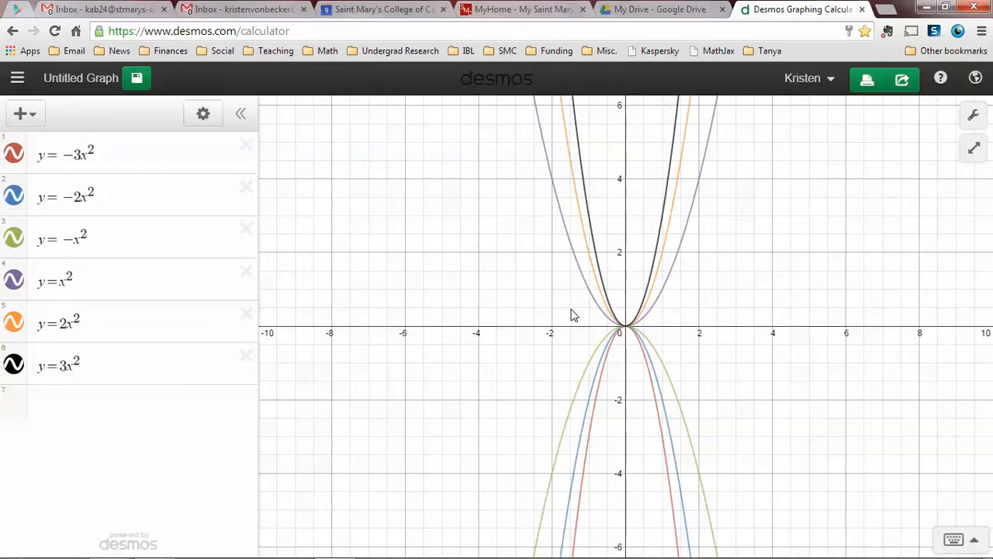
Zoom the graph in around the parabolas' shared vertex, centring the origin with x spanning about -1.5 to 1.5
scroll(575, 314, "up", 3)
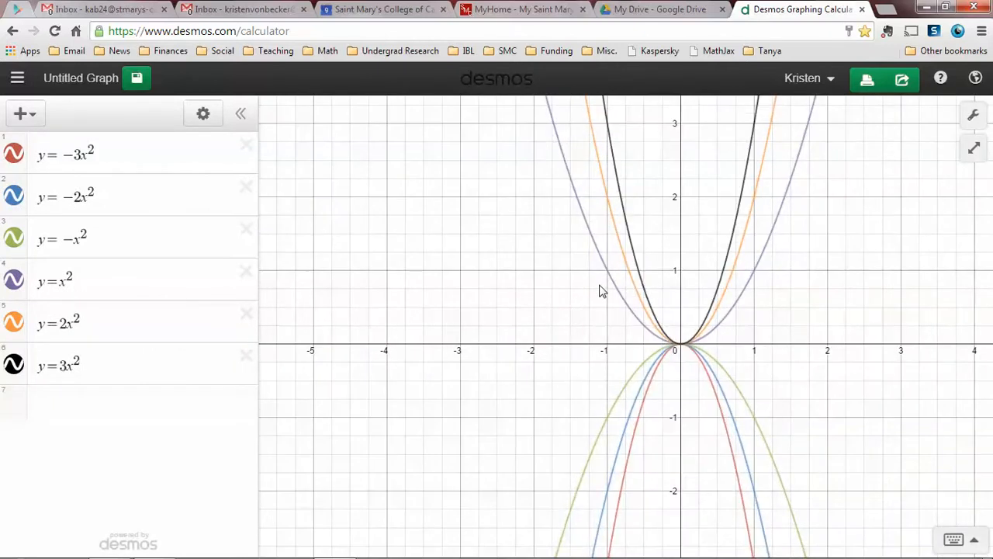
scroll(599, 264, "up", 4)
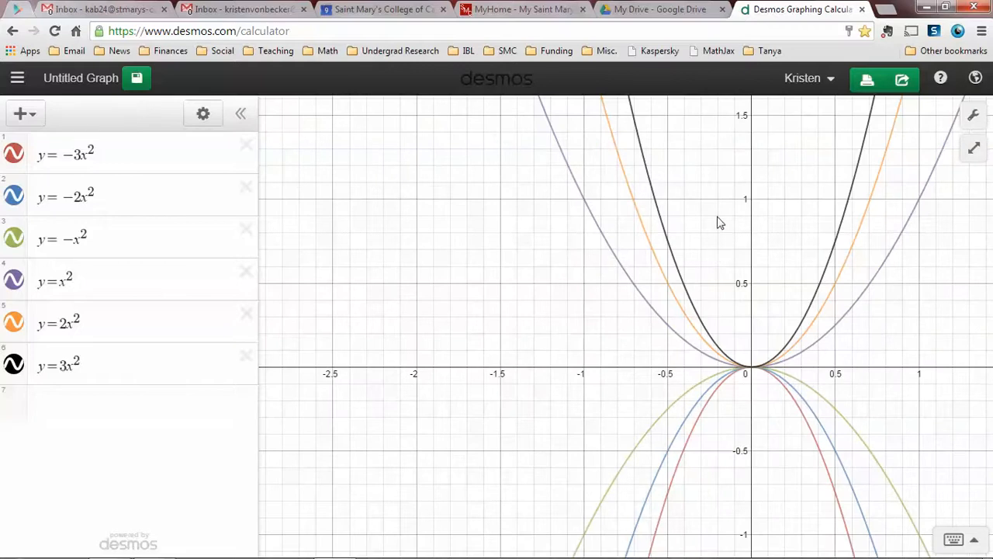
scroll(718, 224, "up", 2)
scroll(720, 226, "up", 1)
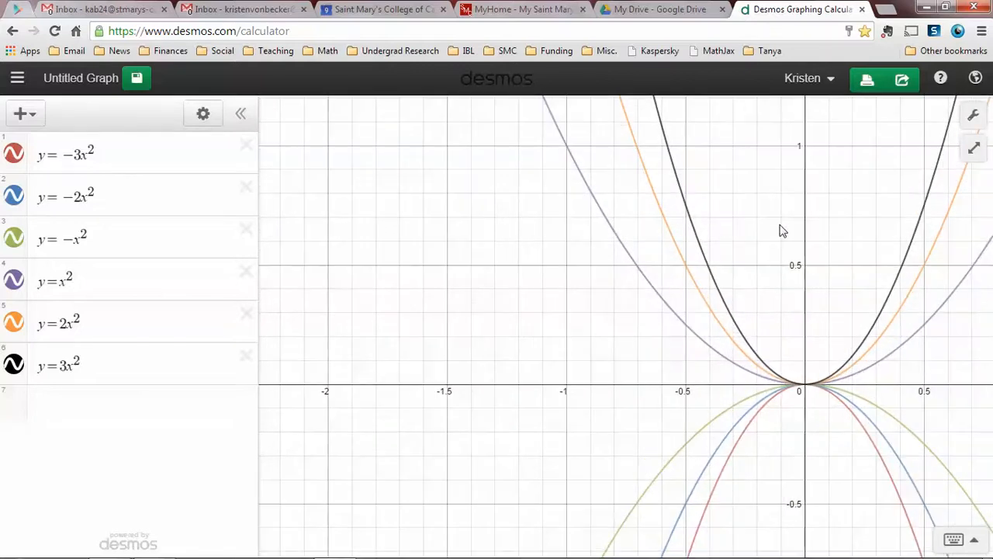
left_click_drag(703, 227, 597, 186)
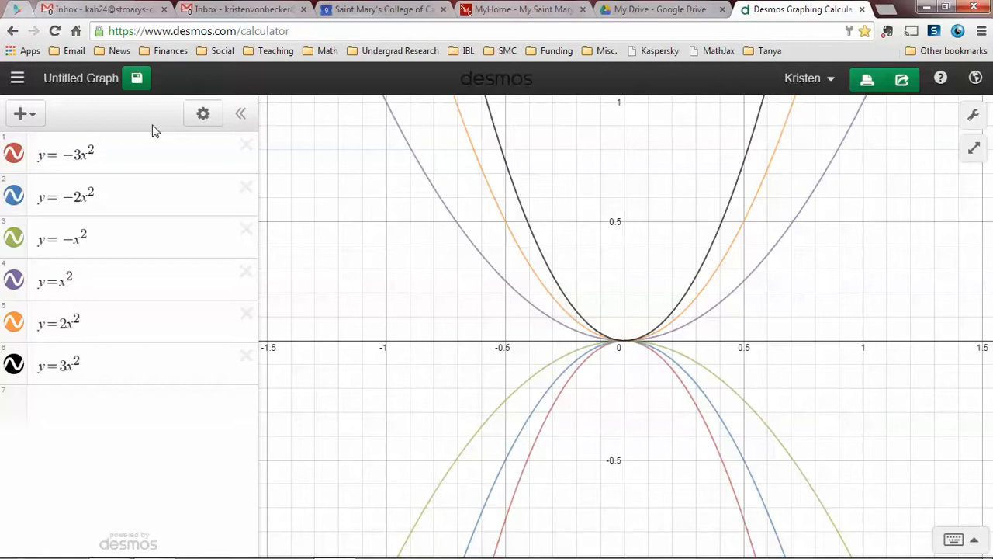
Change the line style of the y=-2x^2 and y=2x^2 curves to dashed
left_click(202, 115)
left_click(15, 197)
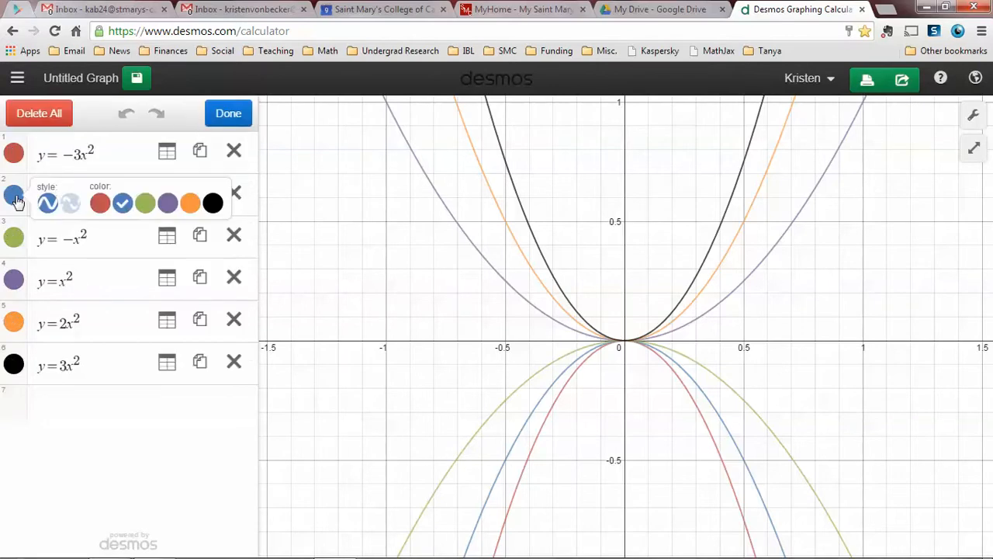
left_click(69, 204)
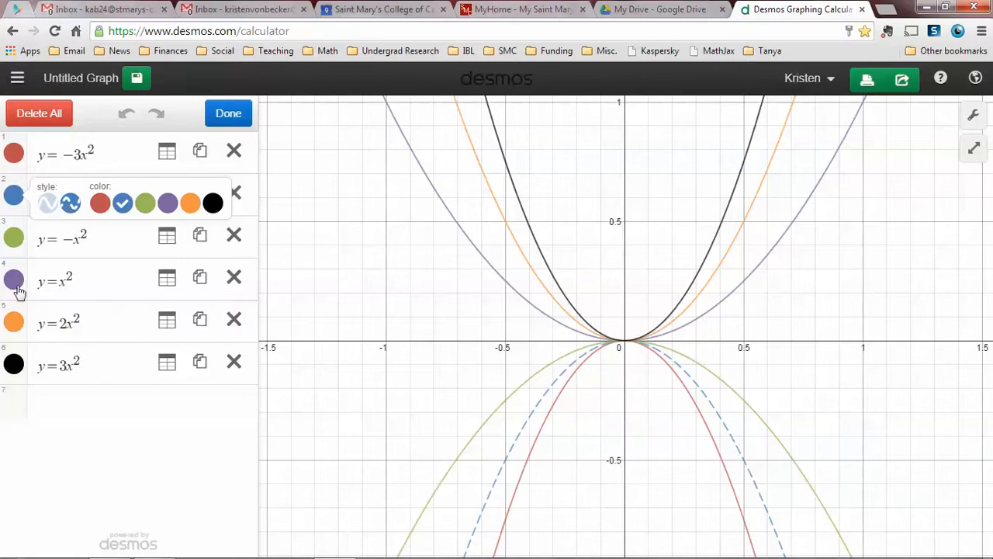
left_click(16, 330)
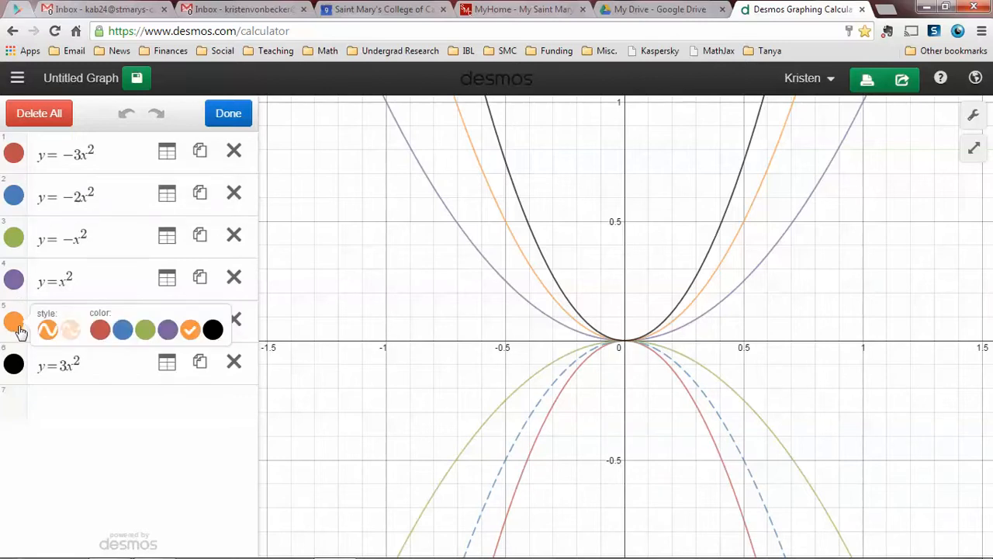
left_click(70, 329)
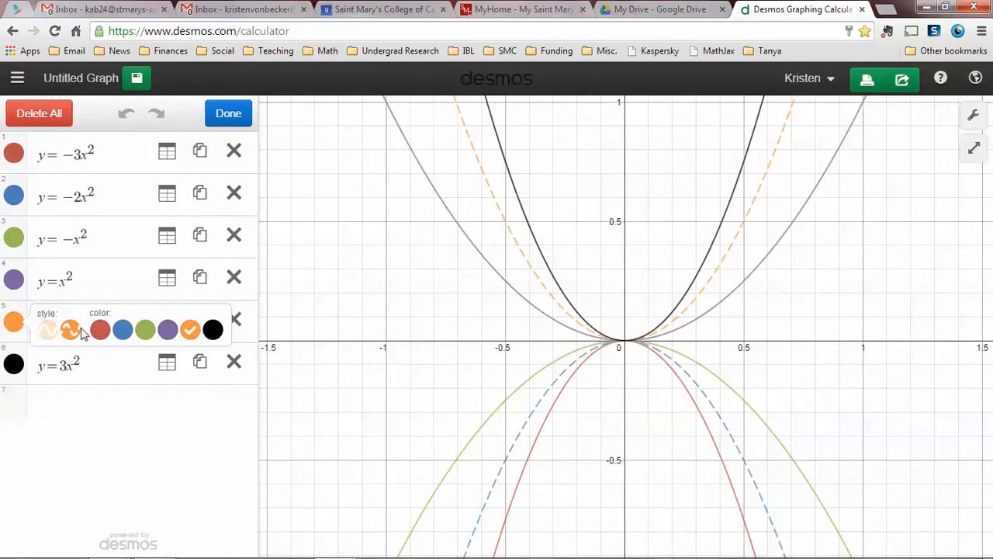
left_click(225, 118)
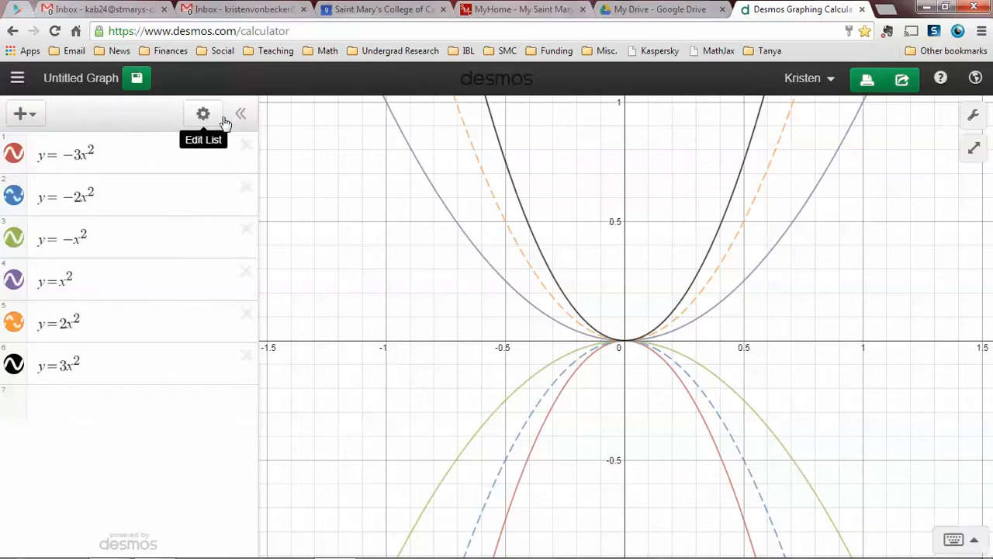
Hide and show again the curves y=-2x^2, y=-3x^2 and y=x^2, one after another
left_click(12, 197)
left_click(11, 198)
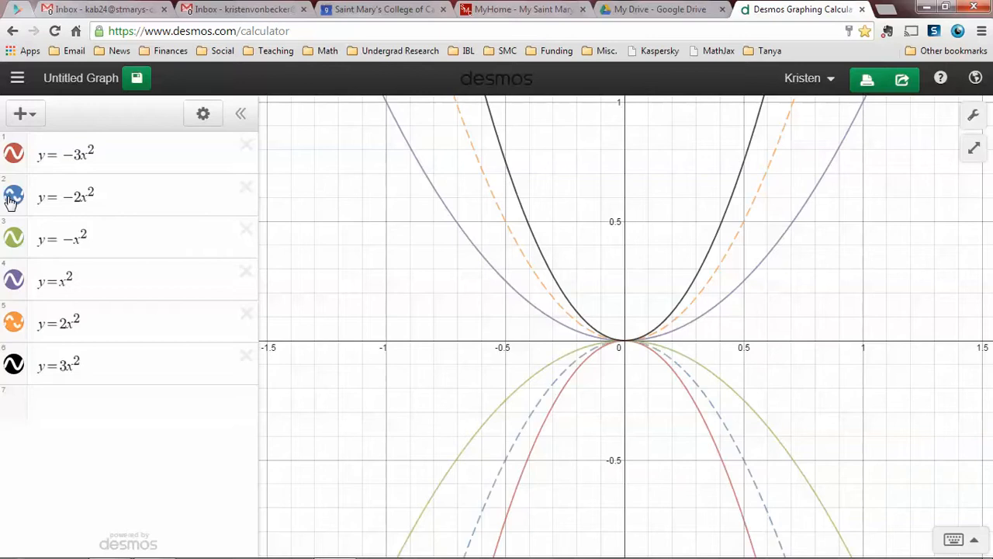
left_click(14, 156)
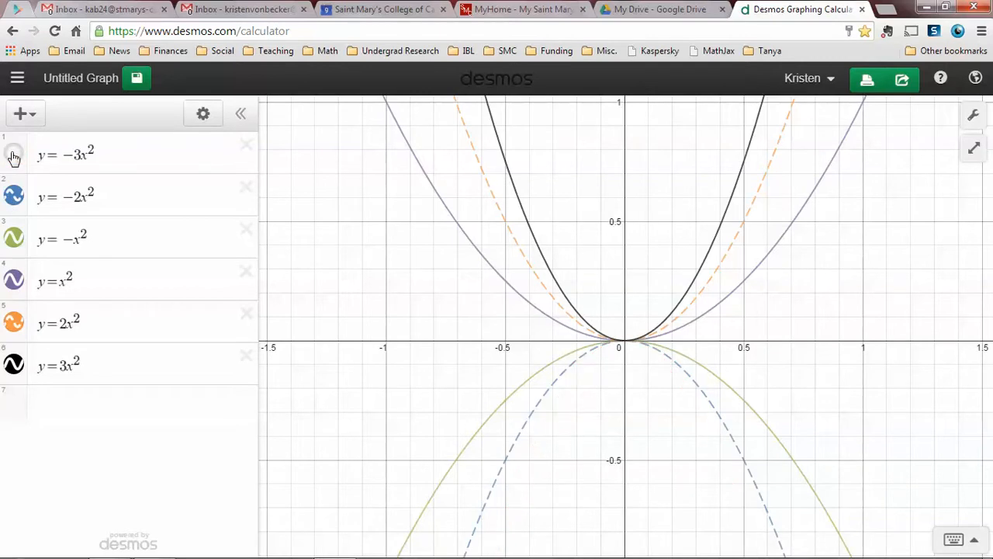
left_click(14, 156)
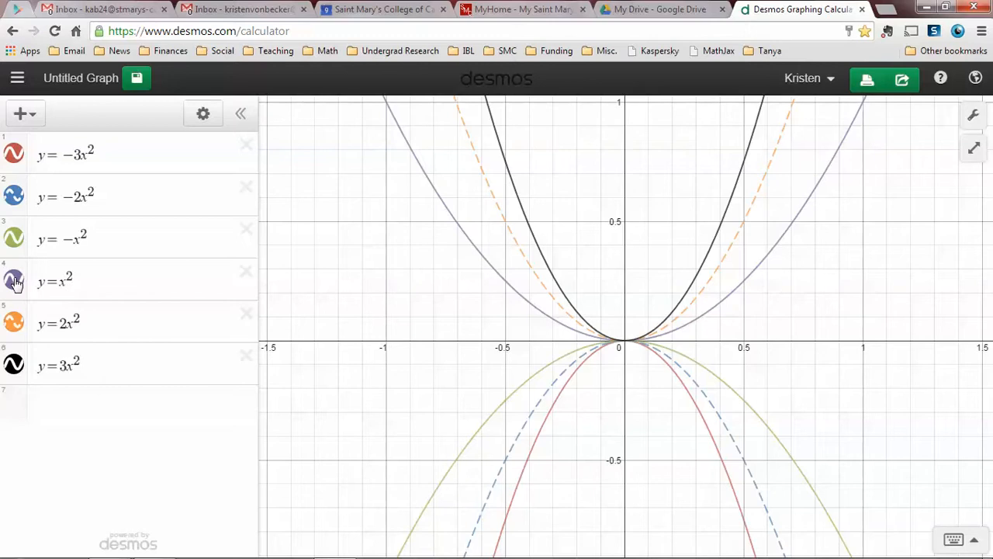
left_click(14, 281)
left_click(16, 284)
Bring up the graph's sharing options and select the share link, closing the options when done
left_click(902, 82)
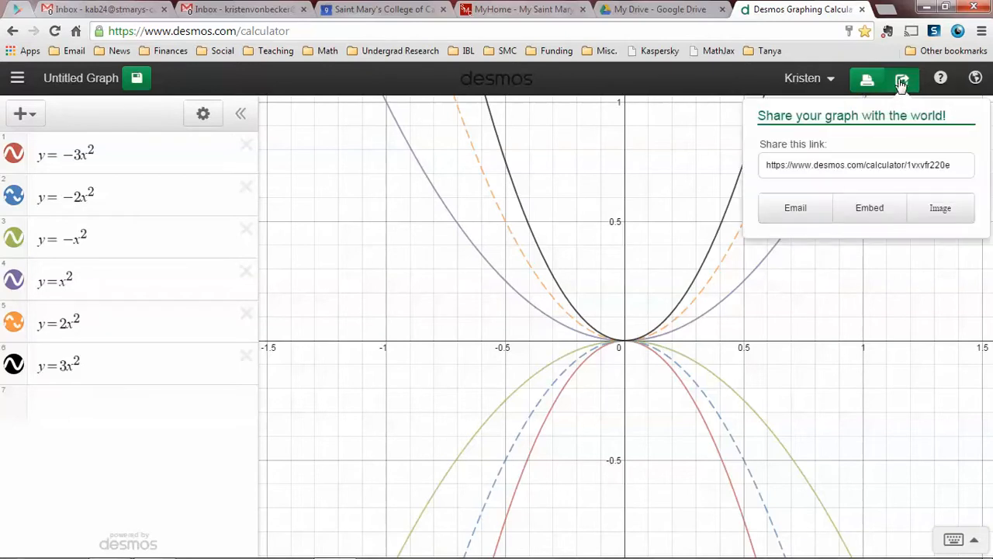
left_click(848, 166)
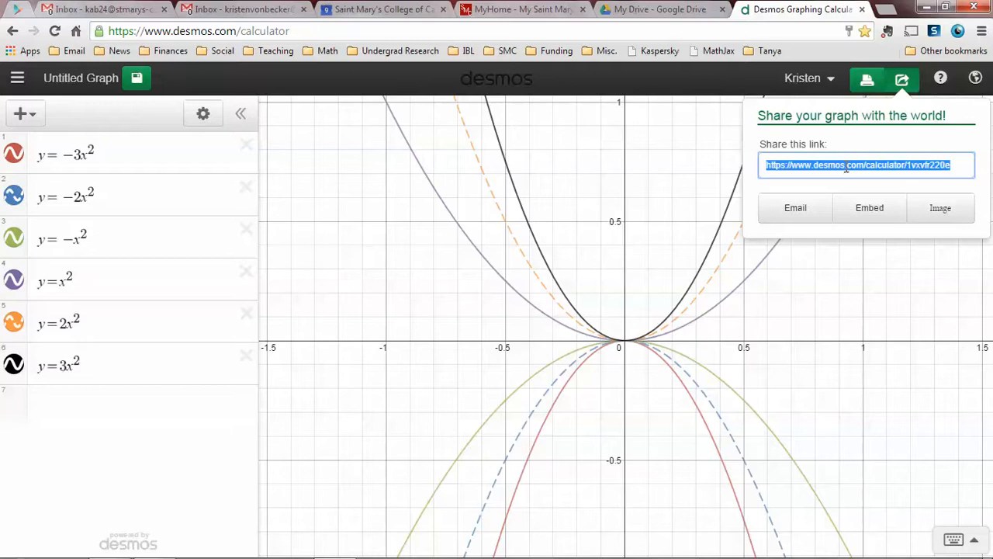
left_click(903, 83)
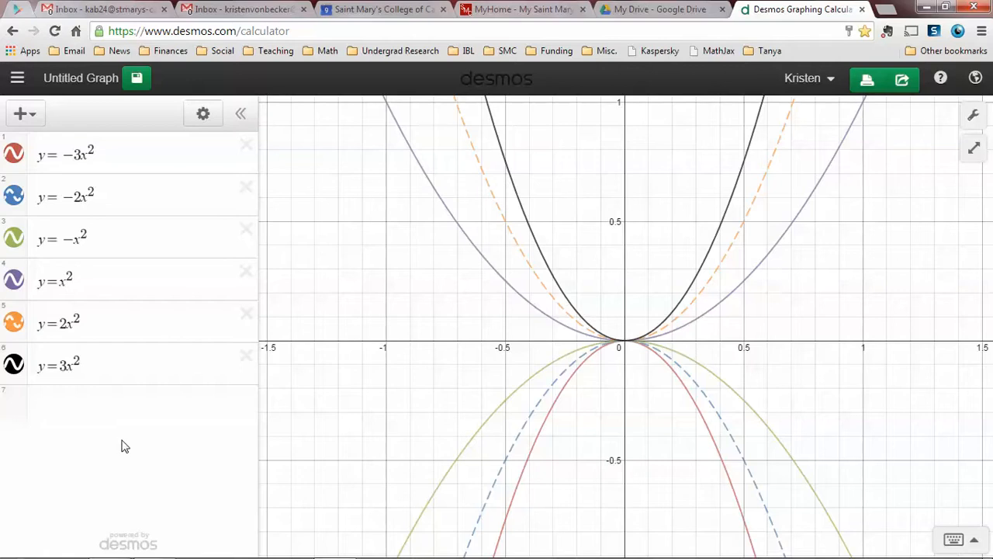
Add the expression y=ax^2 below the existing parabolas and create a slider for a
left_click(93, 411)
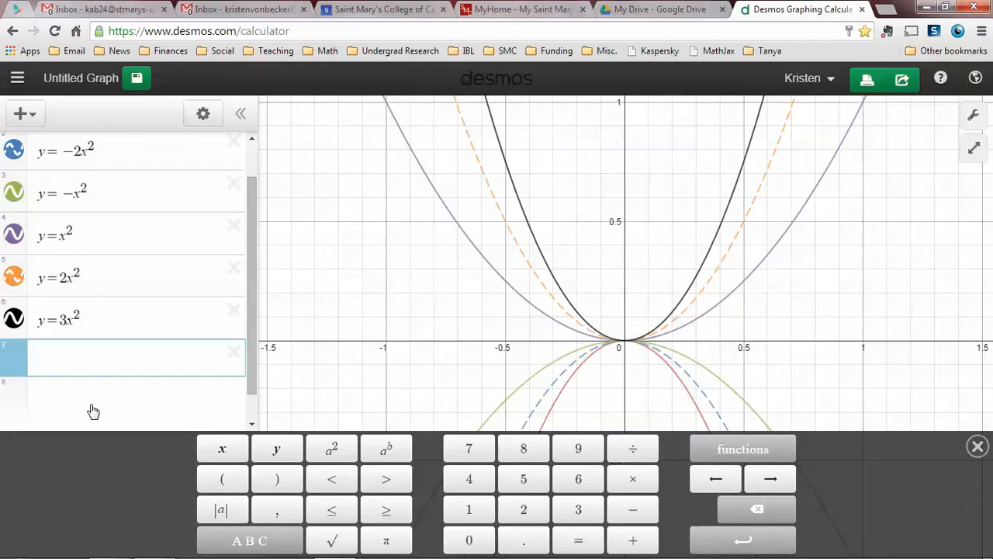
type("ax^2")
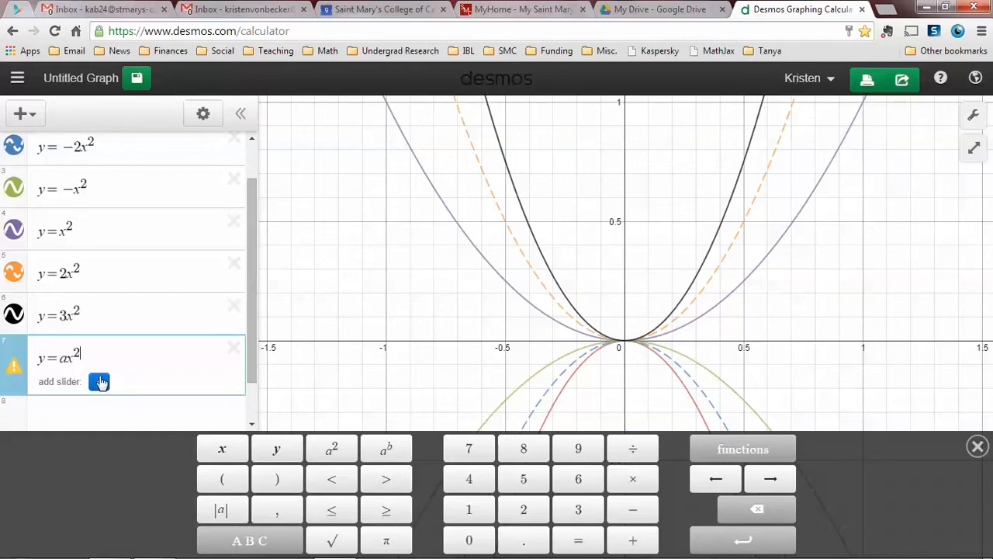
left_click(99, 384)
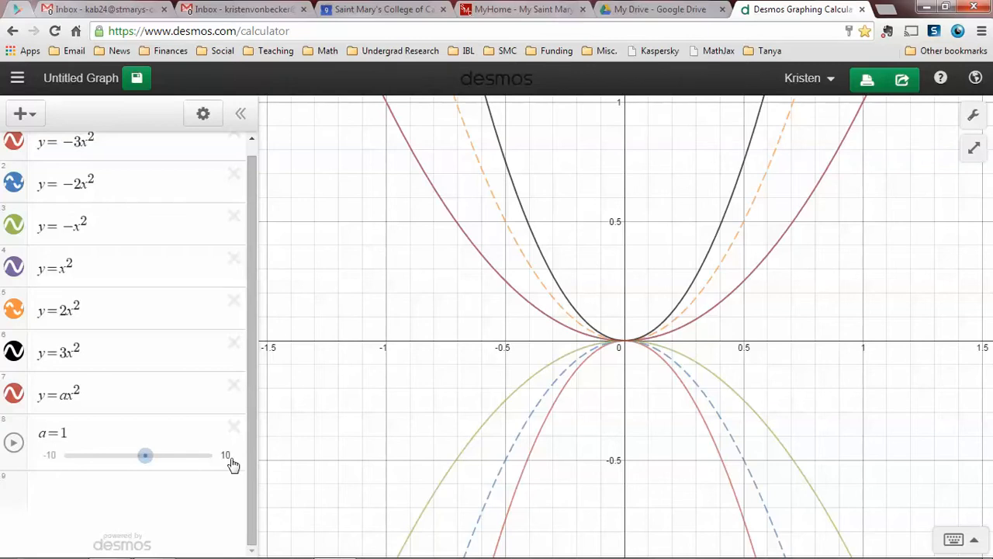
Limit the slider for a to the range -3 to 3 and animate it at 1.5x speed
left_click(50, 453)
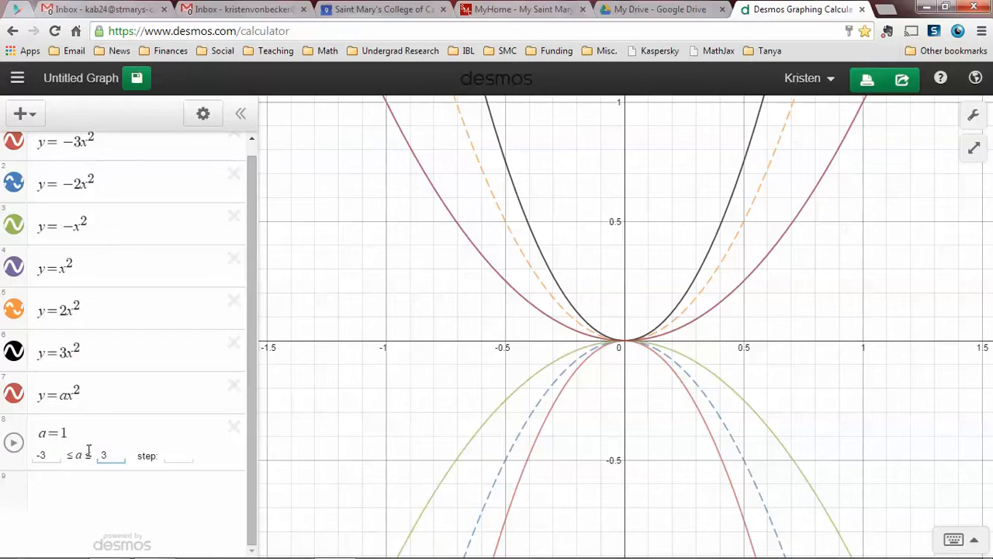
left_click(14, 444)
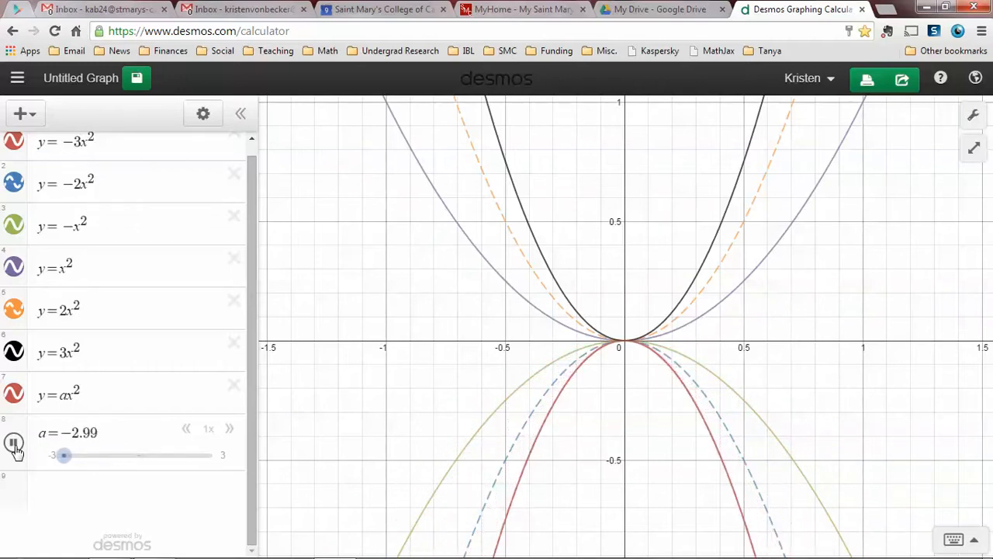
left_click(186, 430)
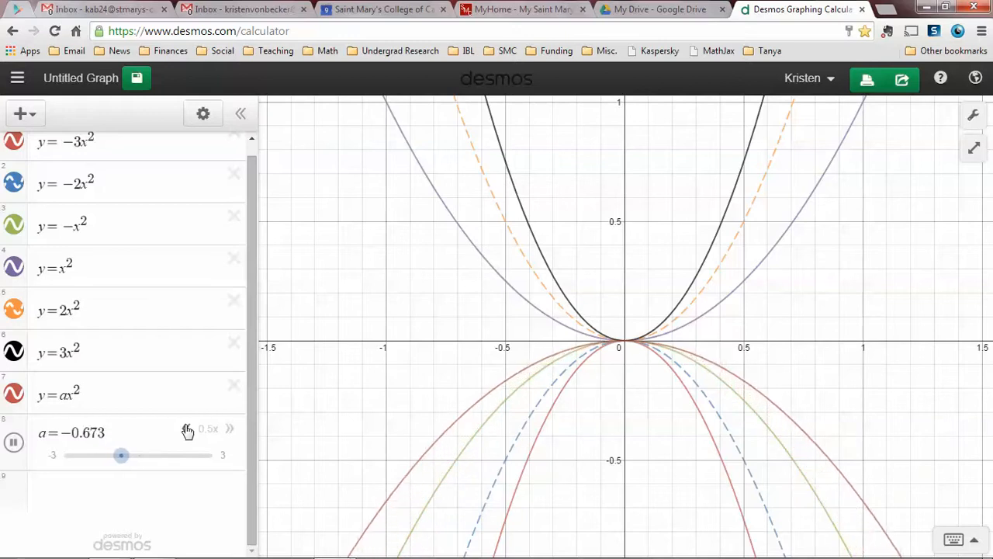
left_click(229, 431)
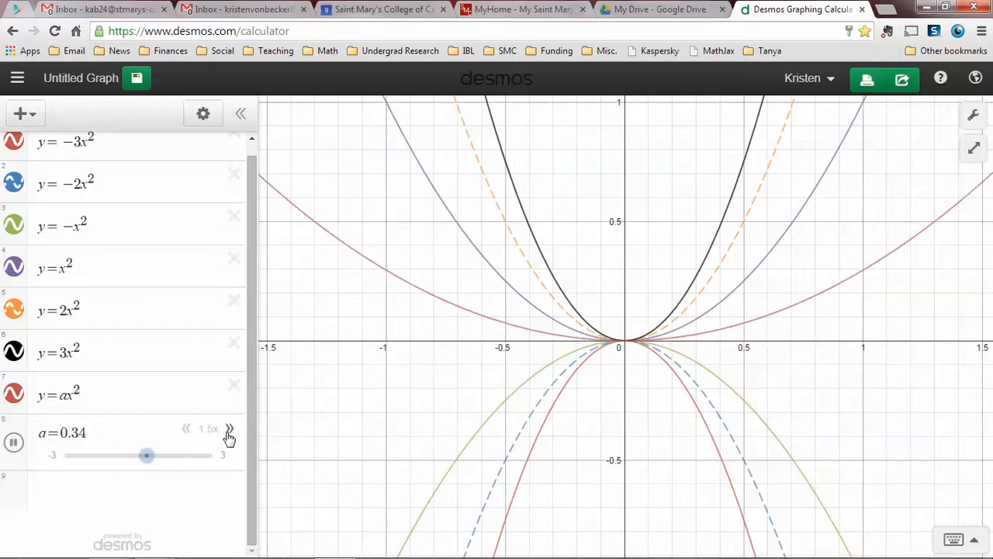
left_click(229, 432)
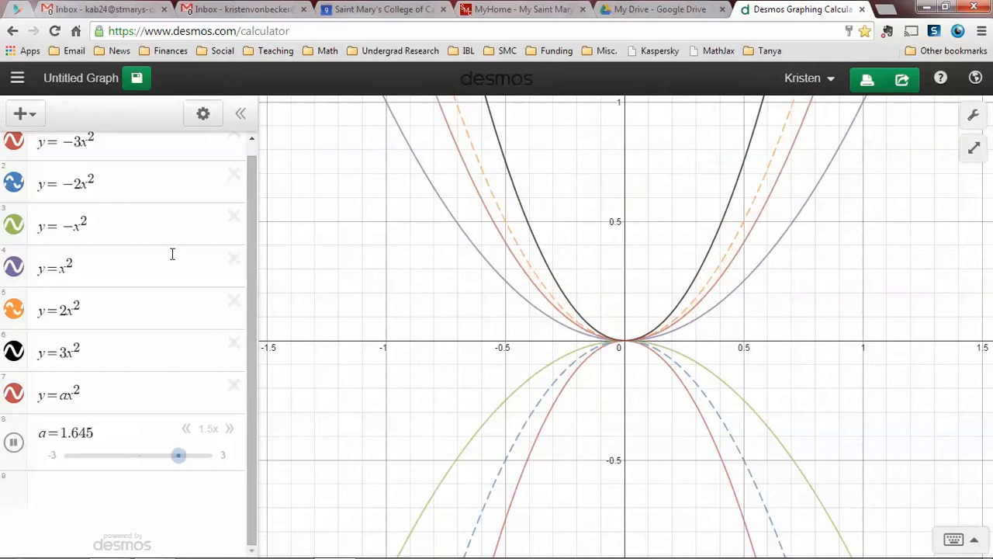
Save the graph with the title Quadratic and send a copy to Google Drive
left_click(135, 79)
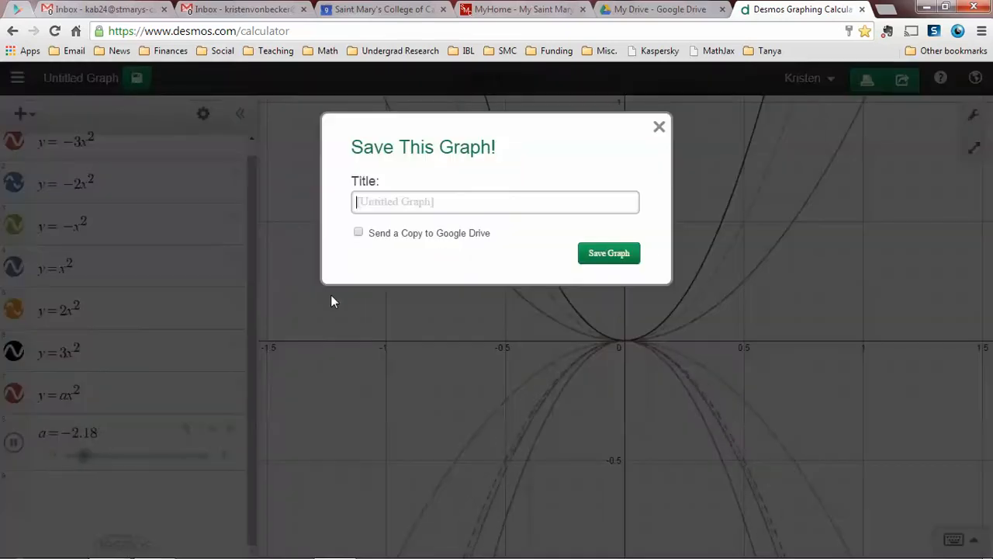
type("Qua")
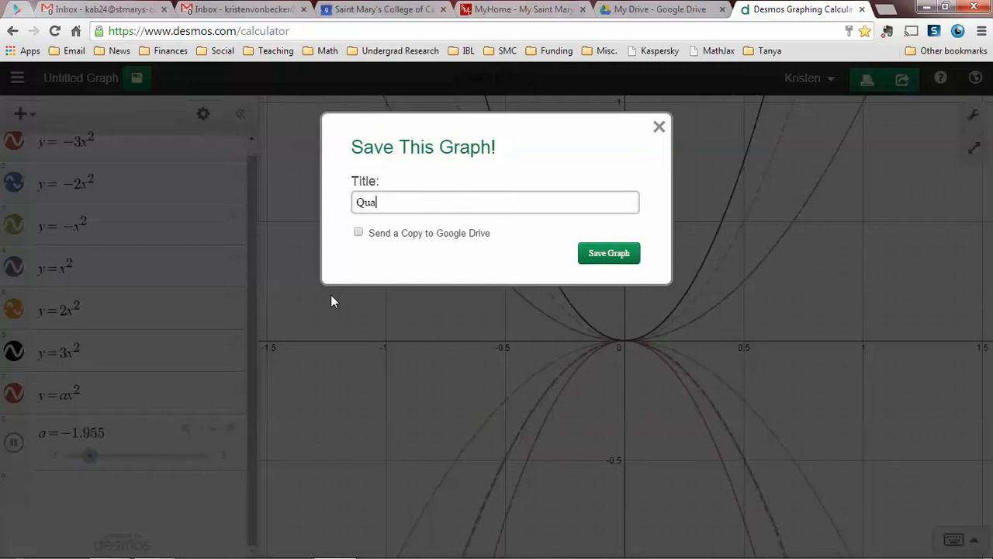
type("dratic")
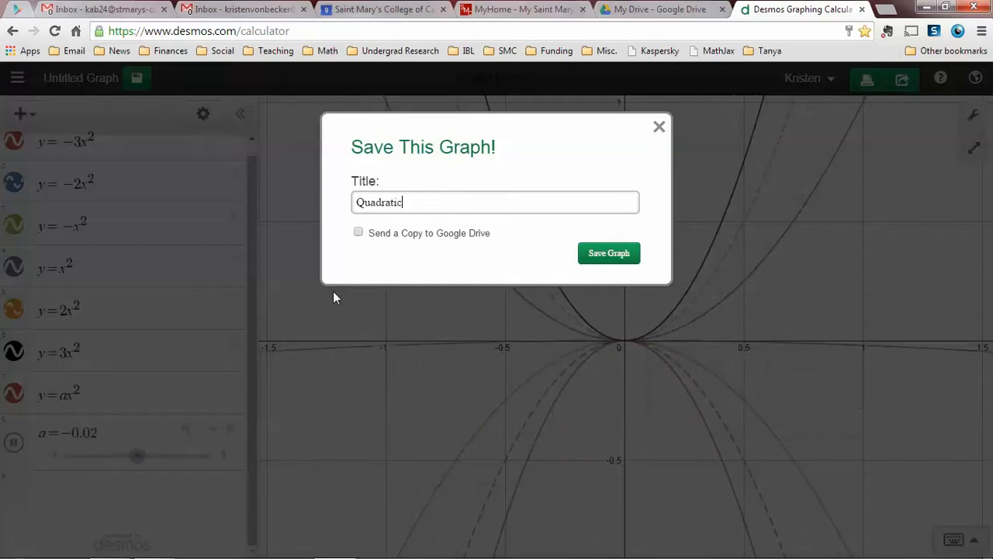
left_click(359, 233)
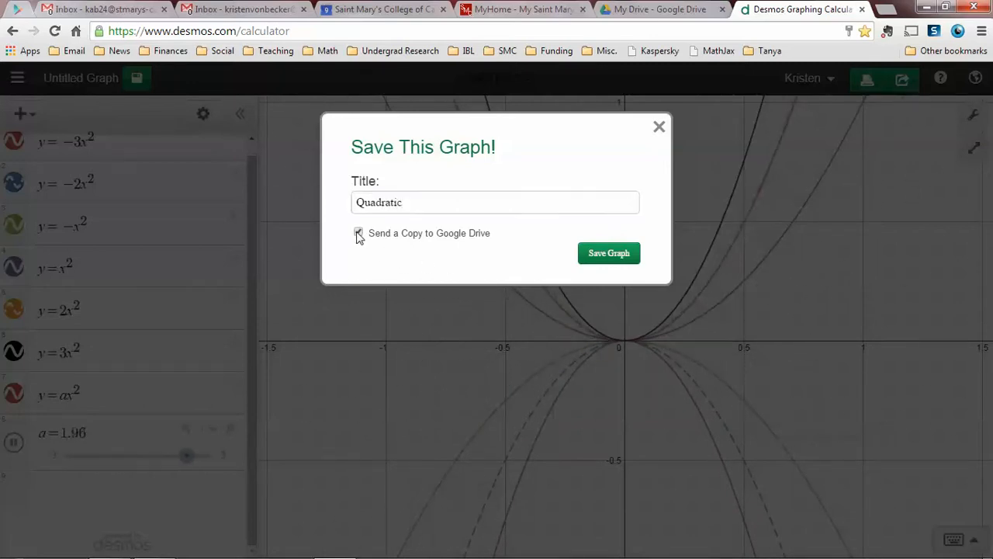
left_click(599, 260)
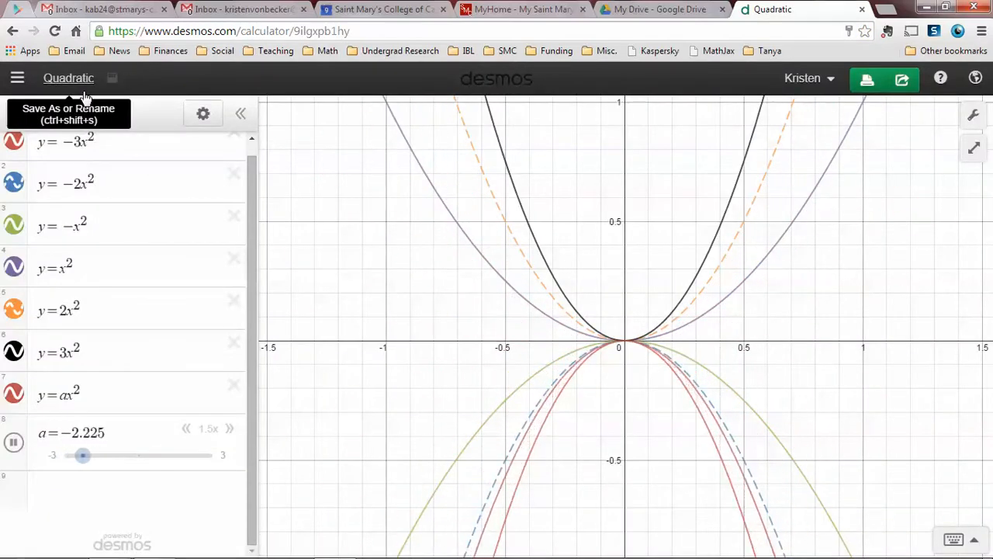
Browse the list of saved and example graphs and open the example Lines: Visualizing Slope
left_click(17, 78)
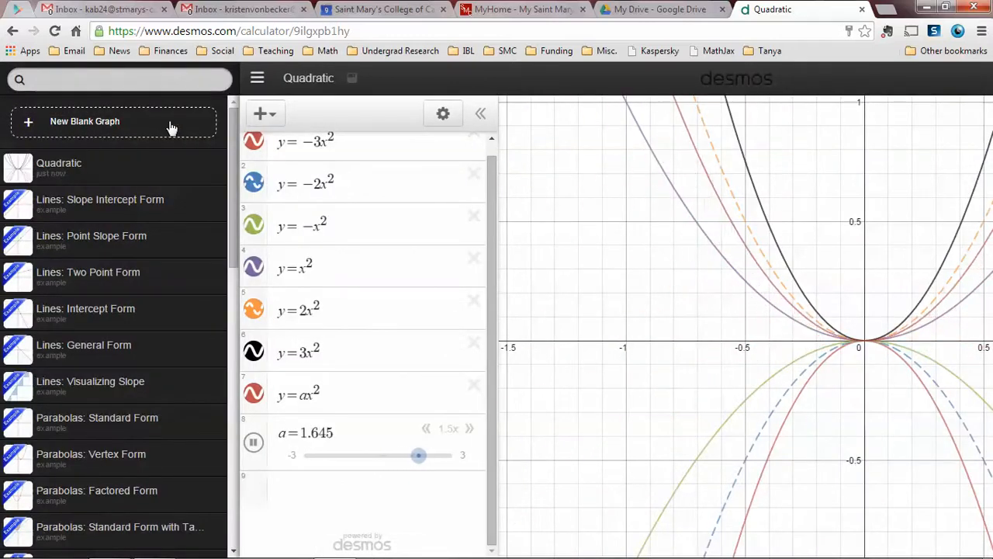
left_click(257, 78)
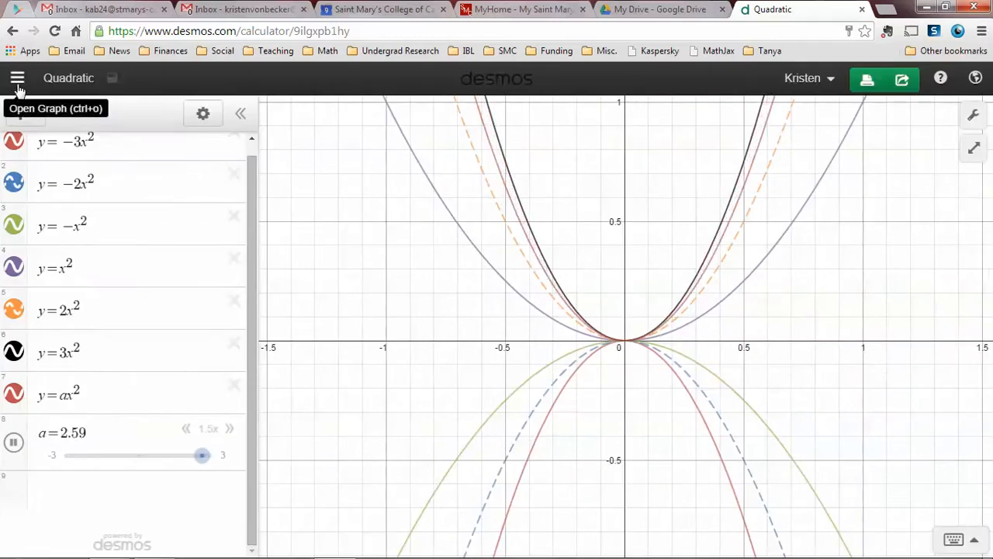
left_click(17, 78)
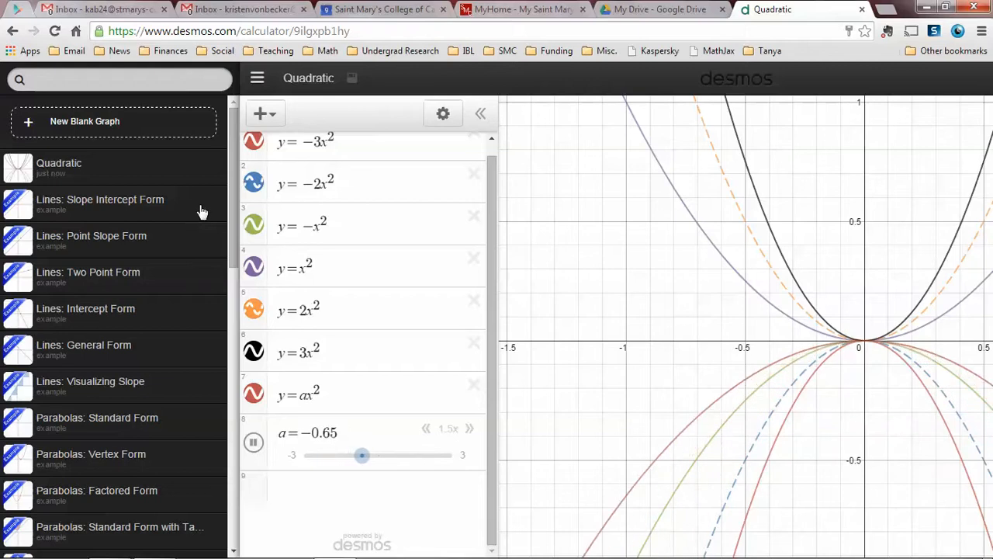
left_click_drag(231, 191, 231, 307)
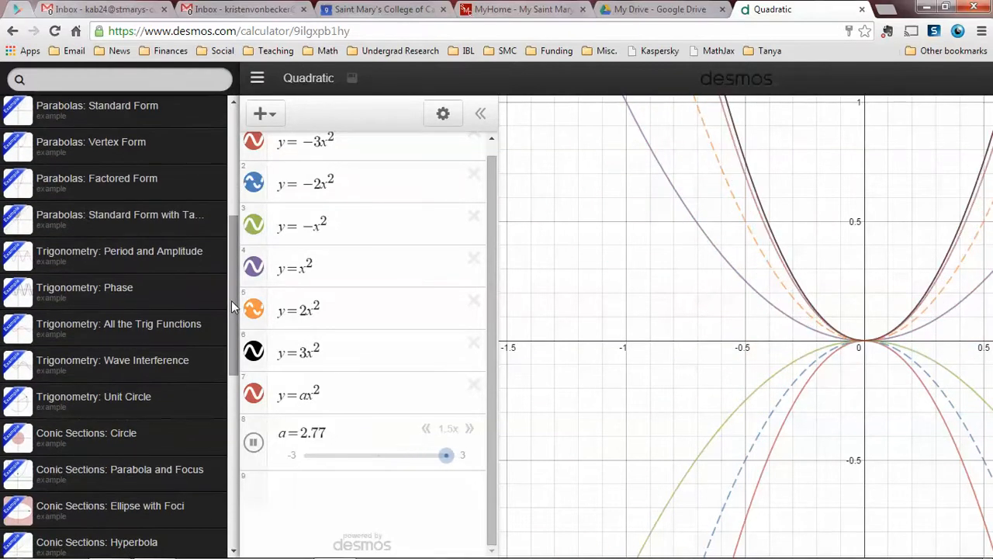
left_click_drag(233, 297, 228, 222)
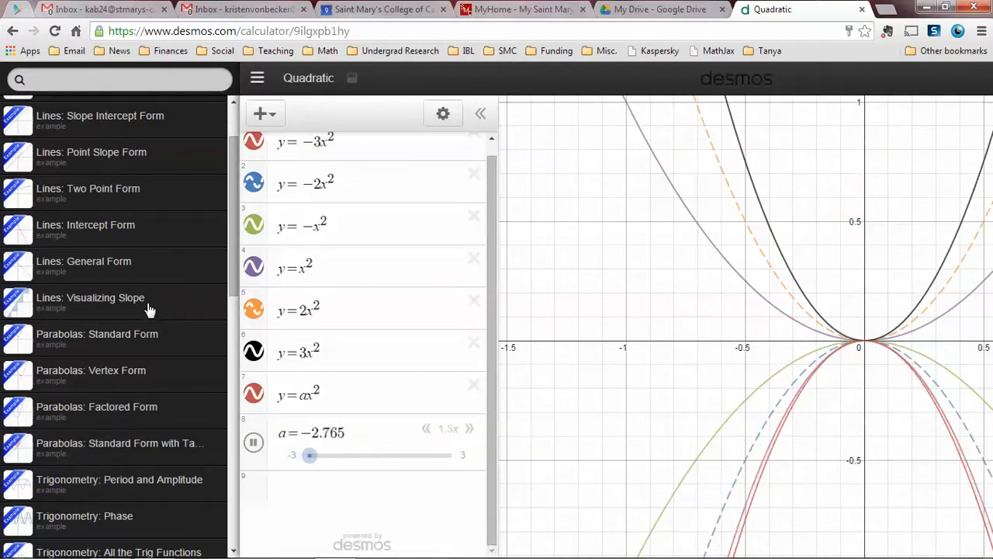
left_click(215, 304)
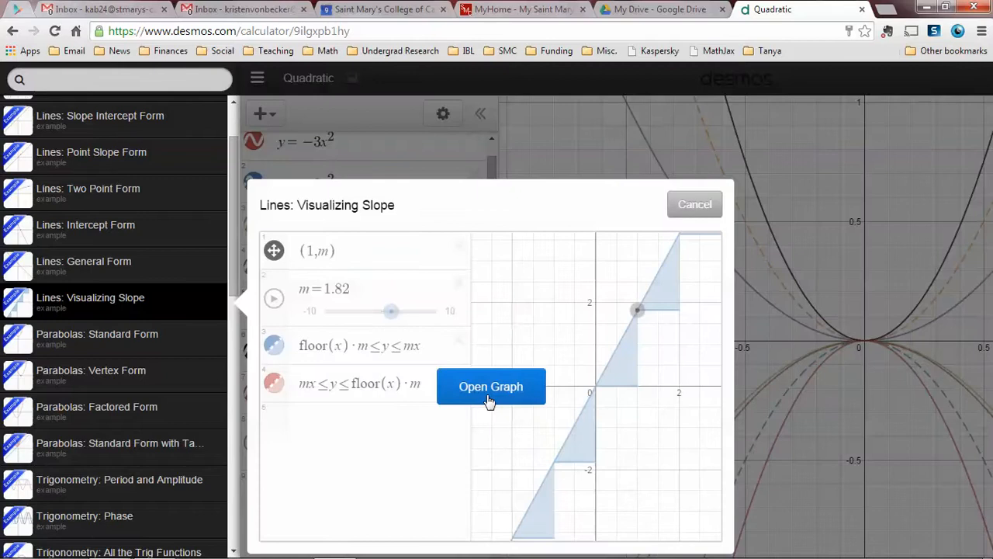
left_click(489, 400)
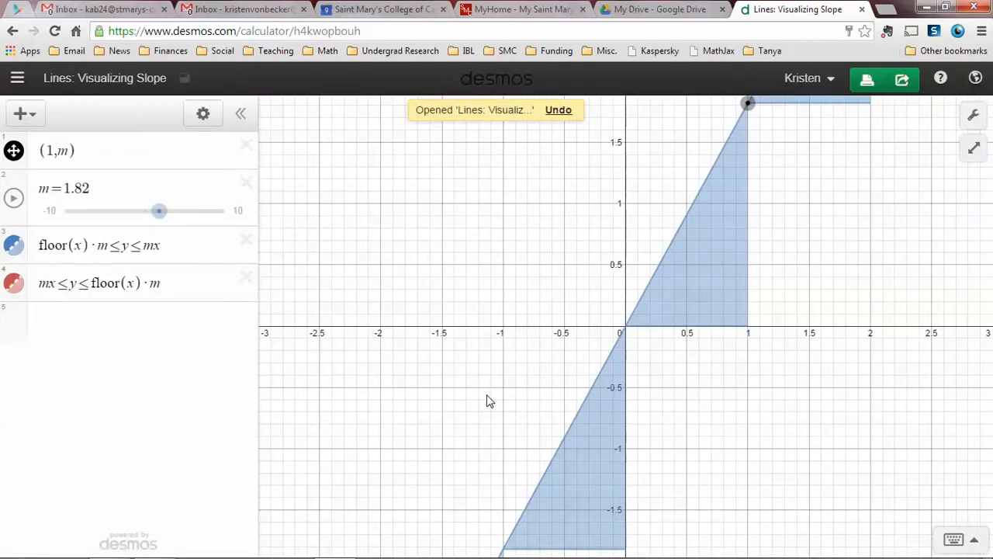
Animate the slider for m in the slope example, with several of the slope triangles in view
scroll(539, 342, "up", 3)
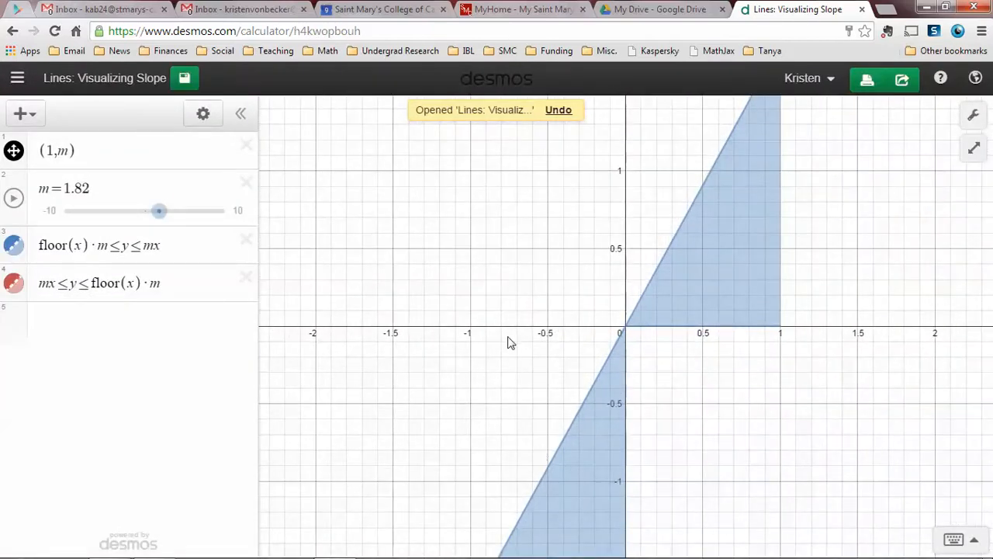
scroll(511, 292, "down", 5)
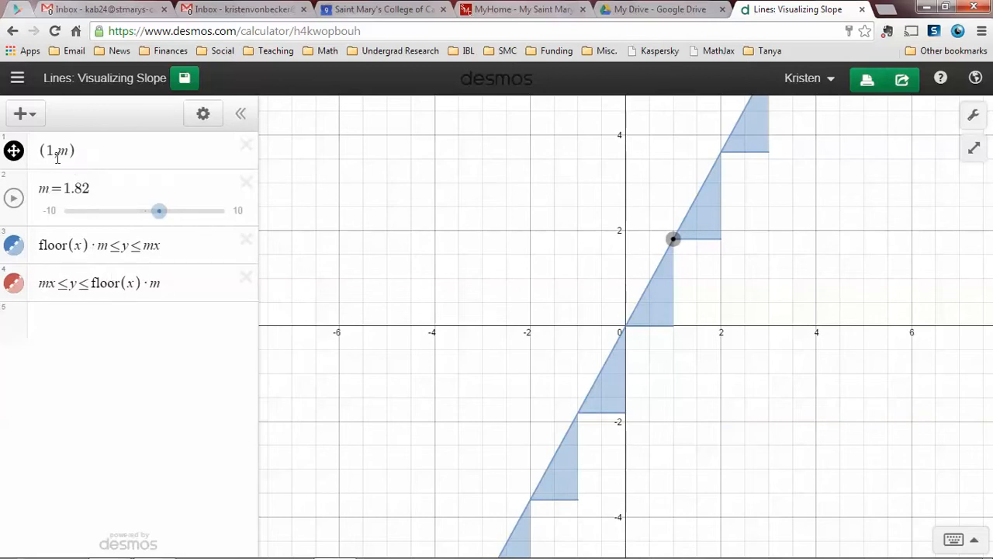
left_click(88, 152)
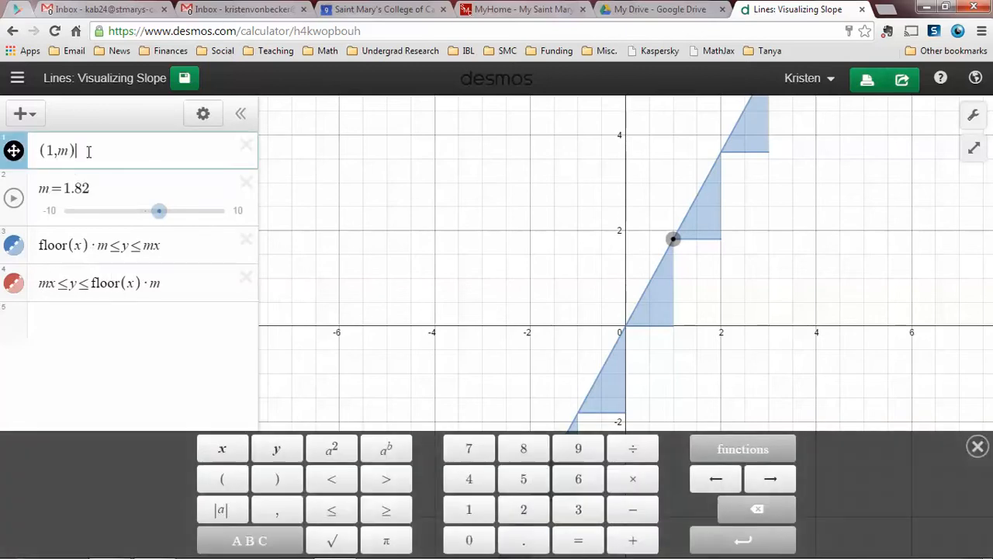
left_click(16, 204)
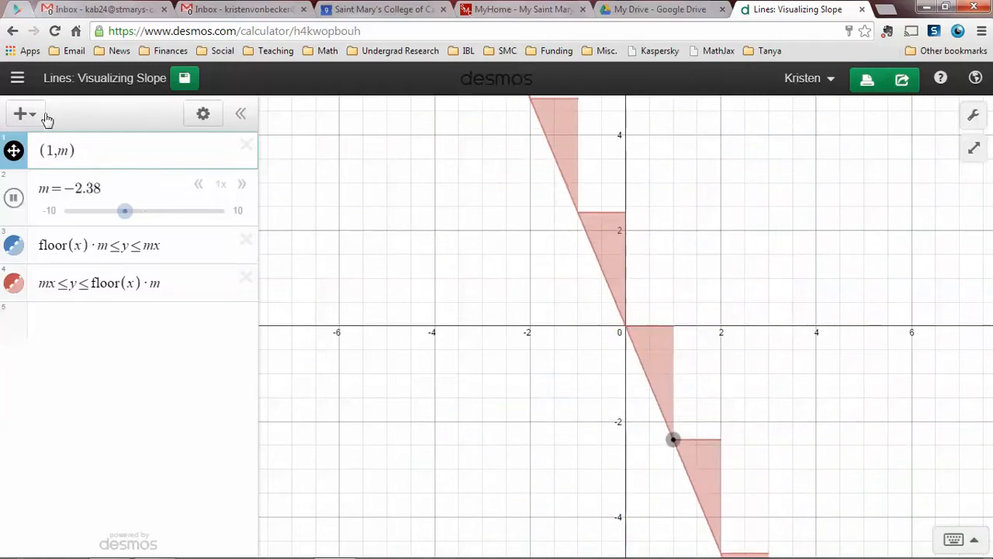
Open the example graph Parabolas: Factored Form
left_click(18, 81)
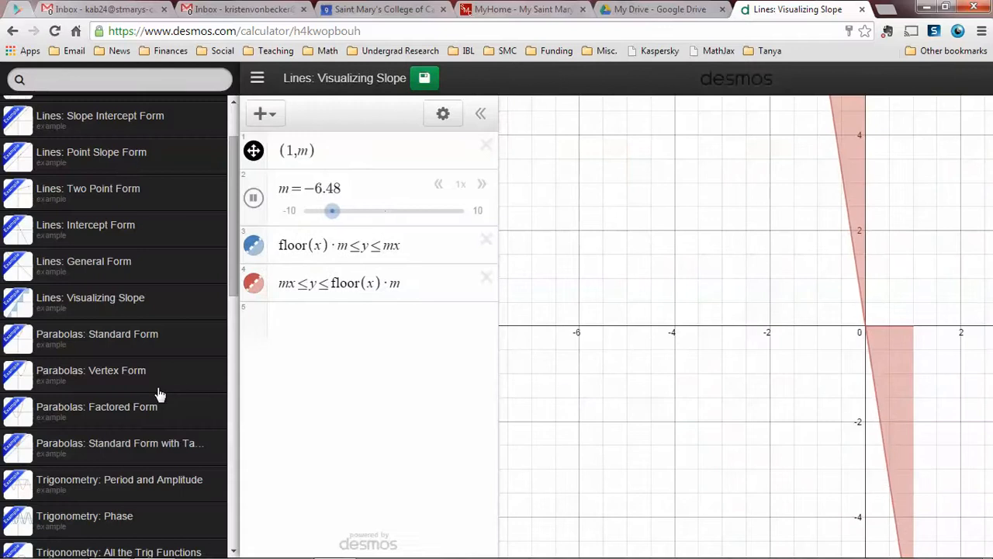
left_click(143, 419)
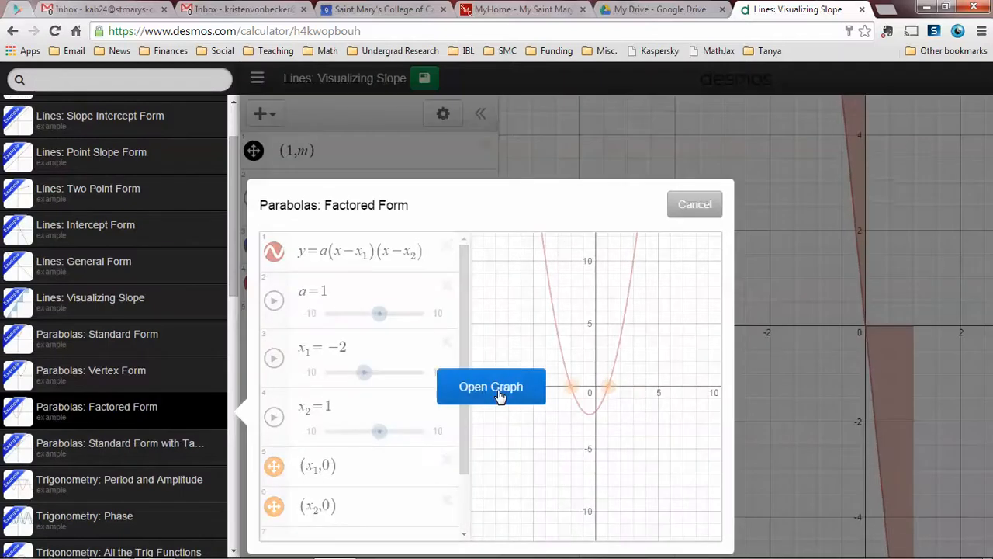
left_click(500, 393)
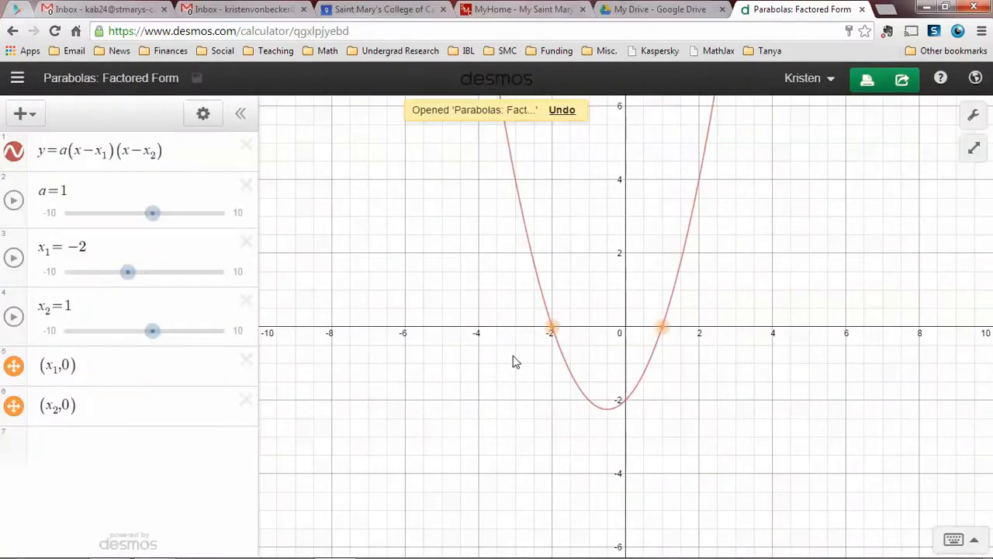
Look up the Inequalities article in the Desmos Help Center, returning to the parabola graph and closing the help options when done
left_click(941, 81)
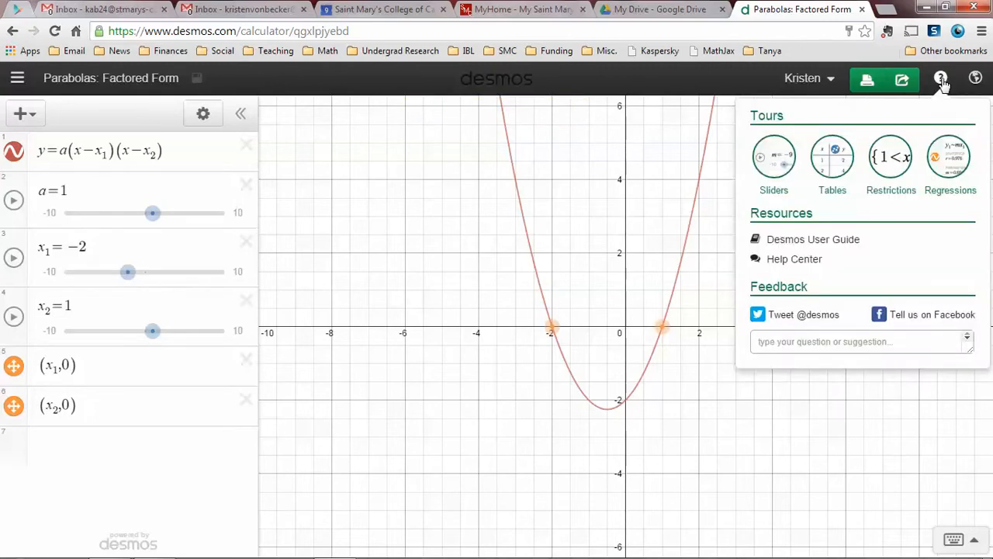
left_click(795, 259)
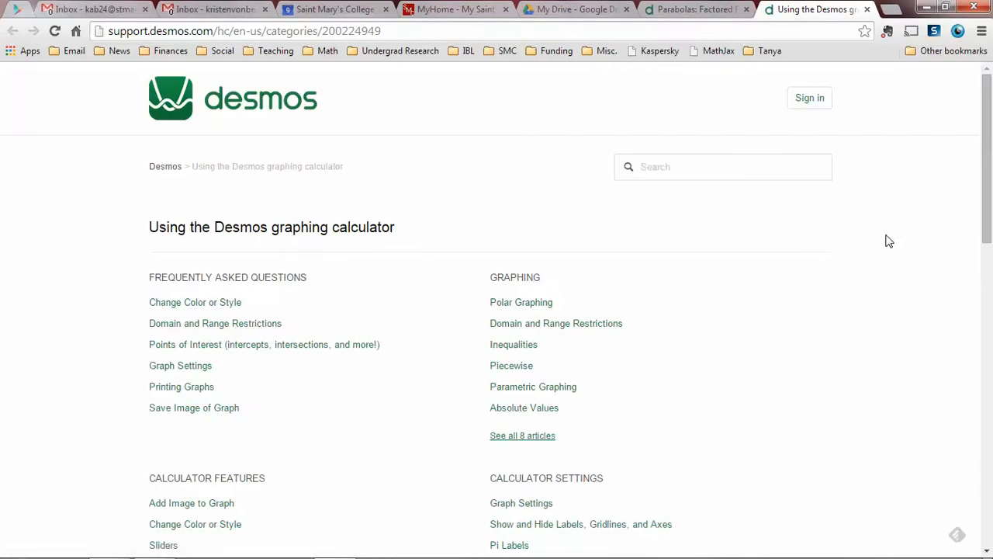
left_click(515, 349)
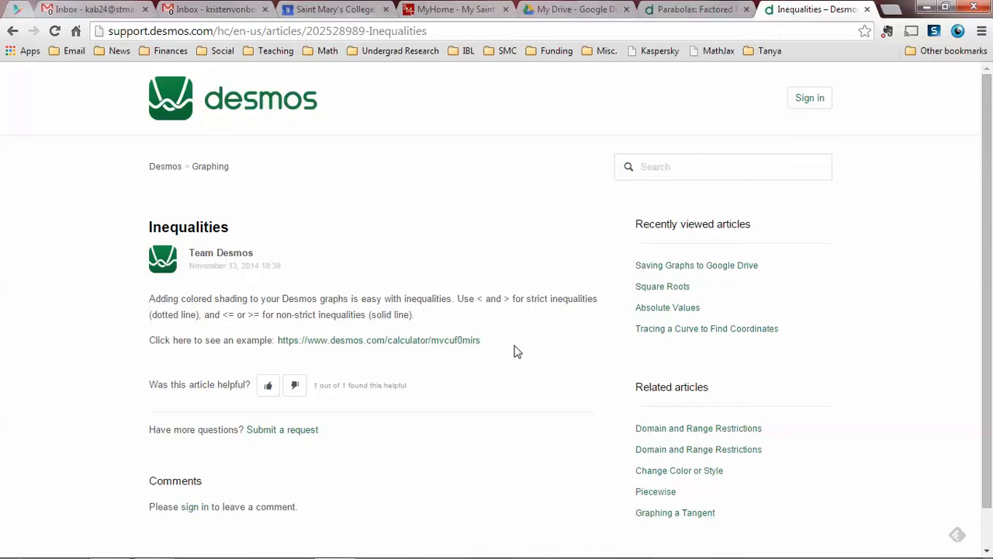
left_click(683, 9)
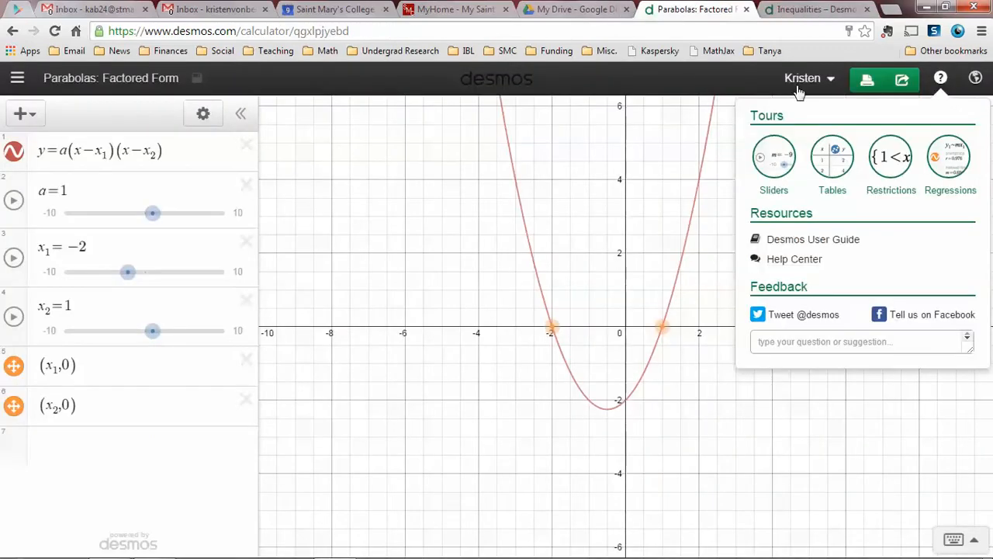
left_click(942, 79)
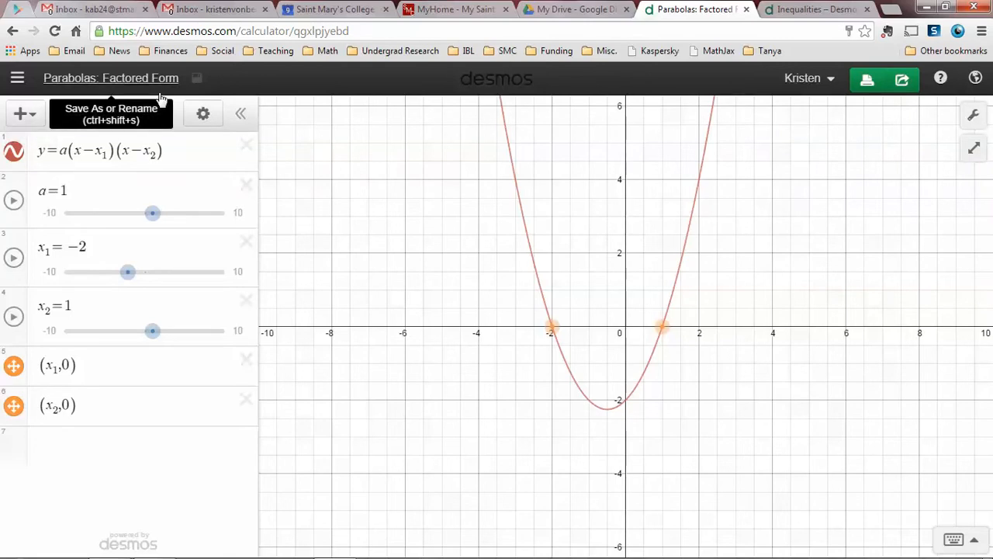
Switch to Google Drive, open Quadratic.pdf, and follow its link to the saved Desmos graph
left_click(579, 10)
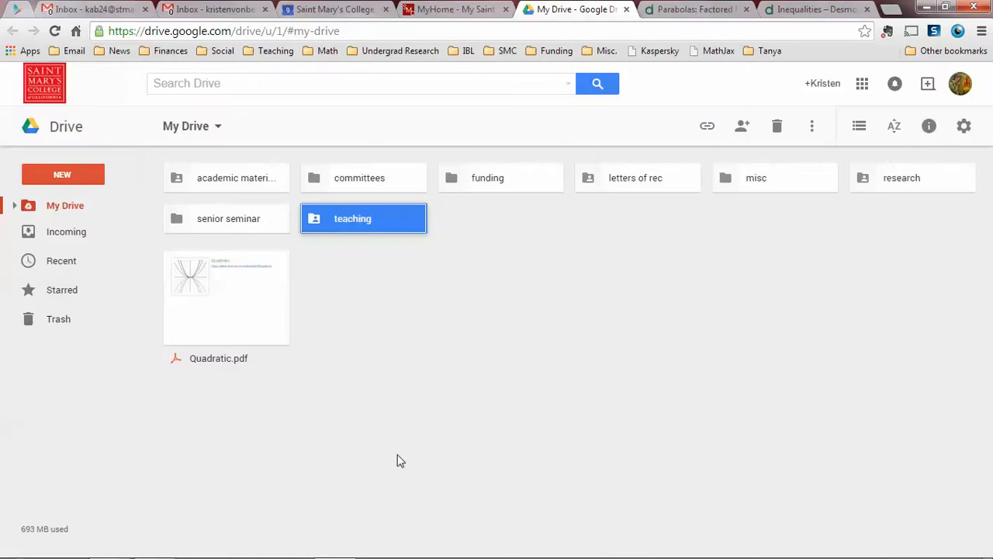
double_click(238, 302)
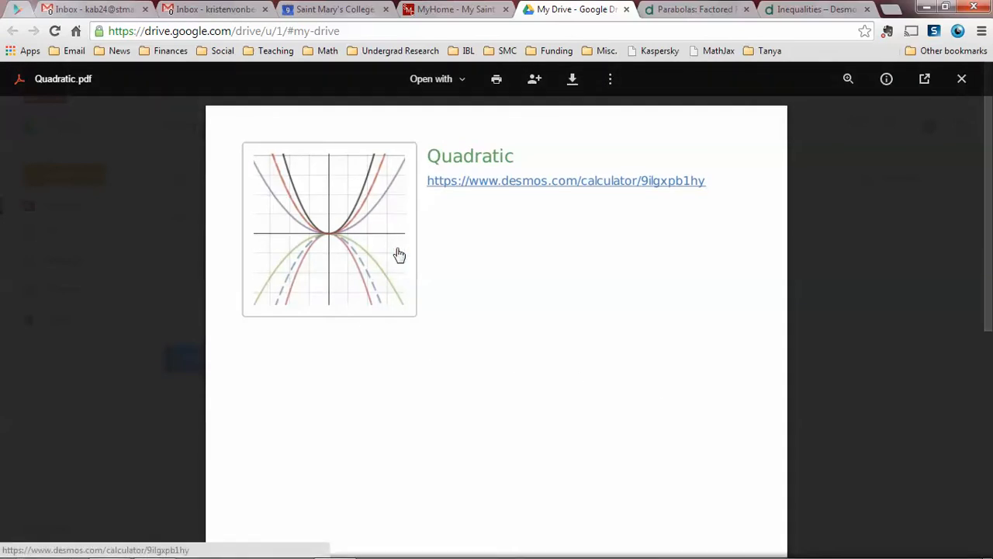
left_click(523, 183)
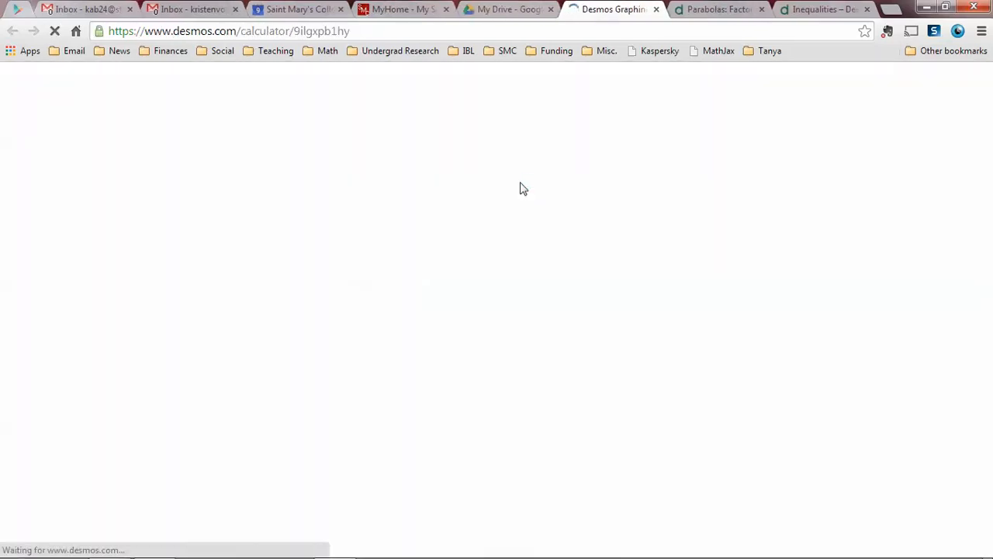